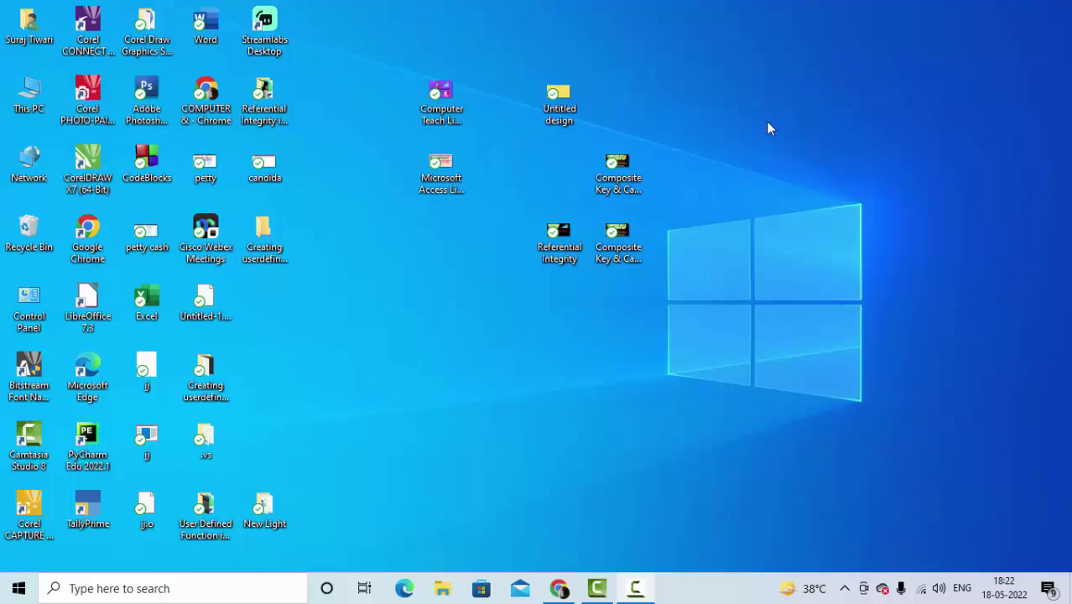
Step: Refresh the desktop several times from its right-click menu
{"action": "right_click", "coordinate": [766, 120]}
{"action": "left_click", "coordinate": [794, 194]}
{"action": "right_click", "coordinate": [751, 140]}
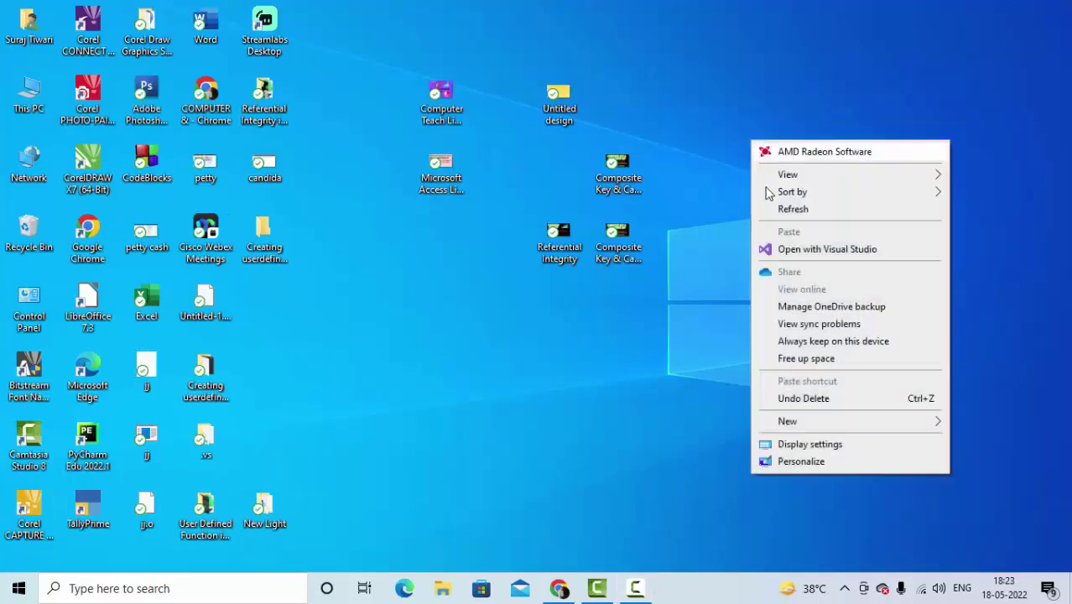
{"action": "left_click", "coordinate": [777, 209]}
{"action": "right_click", "coordinate": [770, 190]}
{"action": "left_click", "coordinate": [789, 259]}
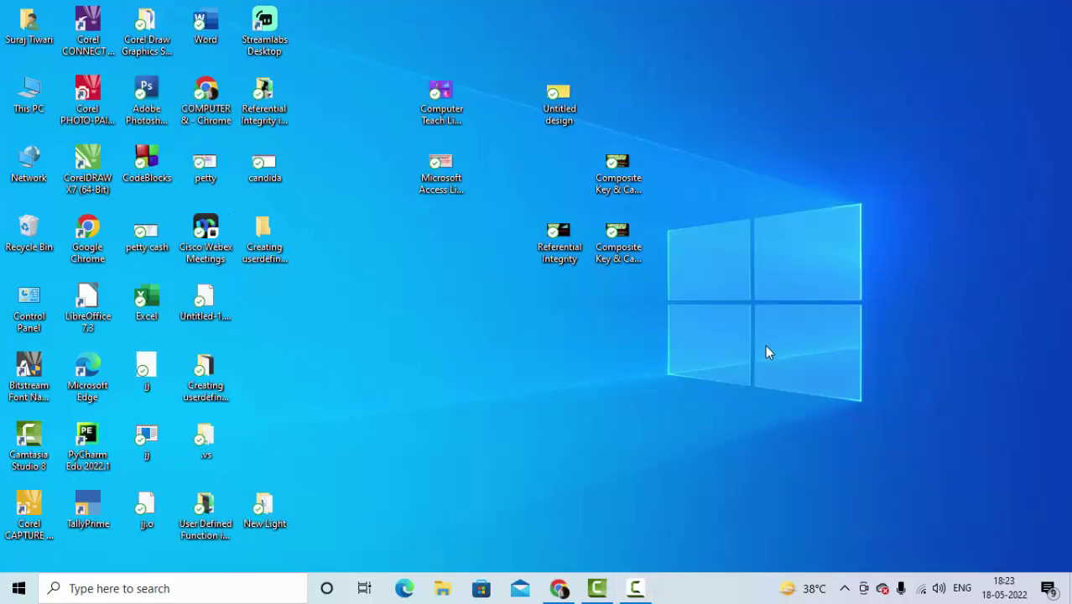
{"action": "right_click", "coordinate": [777, 111]}
{"action": "left_click", "coordinate": [802, 180]}
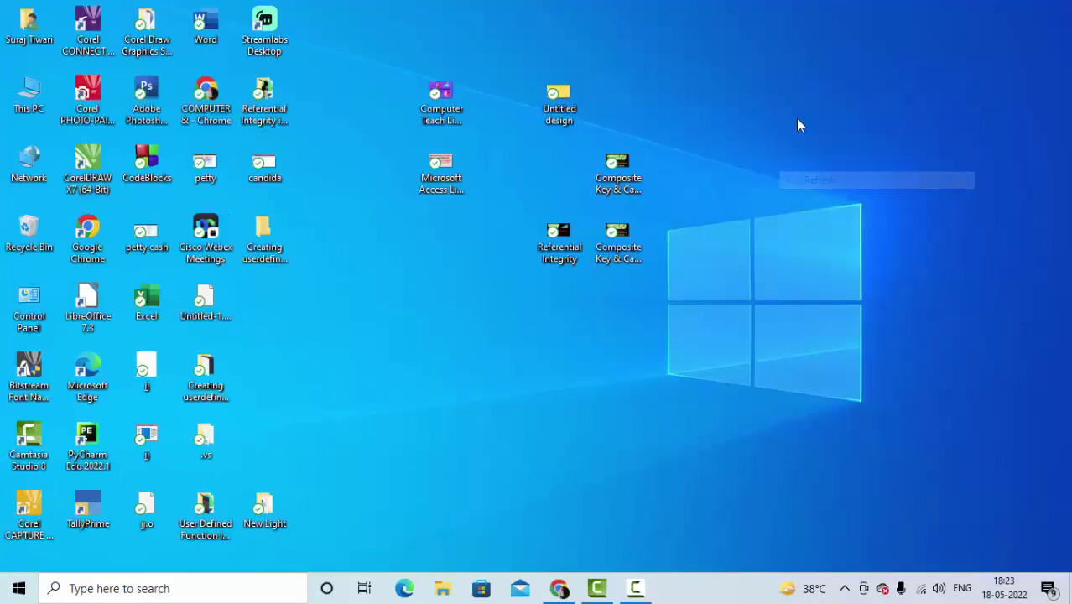
{"action": "right_click", "coordinate": [797, 119]}
{"action": "left_click", "coordinate": [852, 192]}
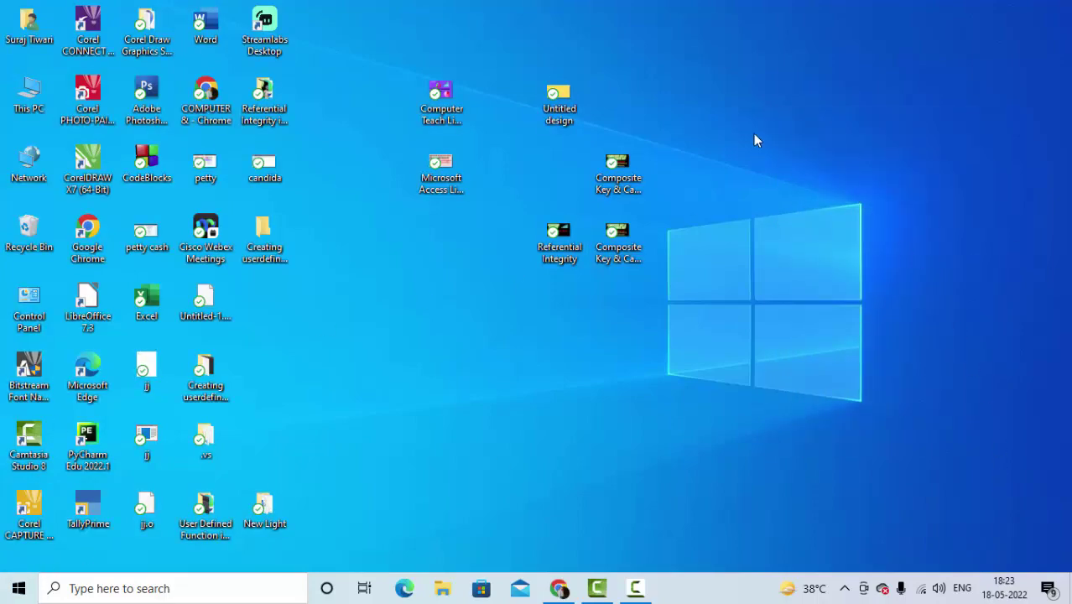
{"action": "right_click", "coordinate": [752, 103]}
{"action": "left_click", "coordinate": [804, 166]}
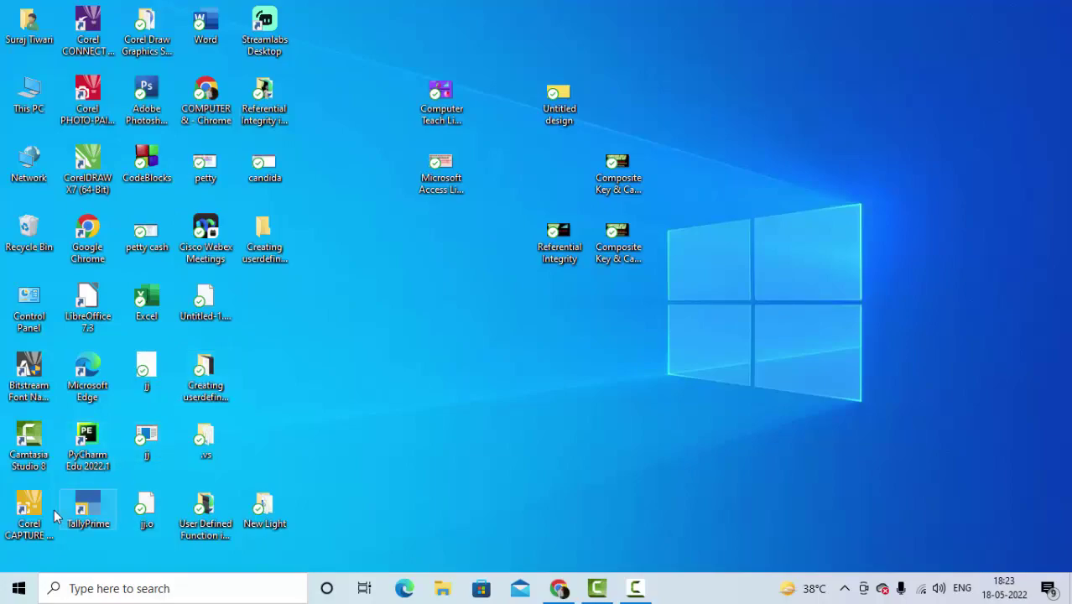
Step: Launch Access, create blank database Database13, and close its default Table1 unsaved
{"action": "left_click", "coordinate": [18, 588]}
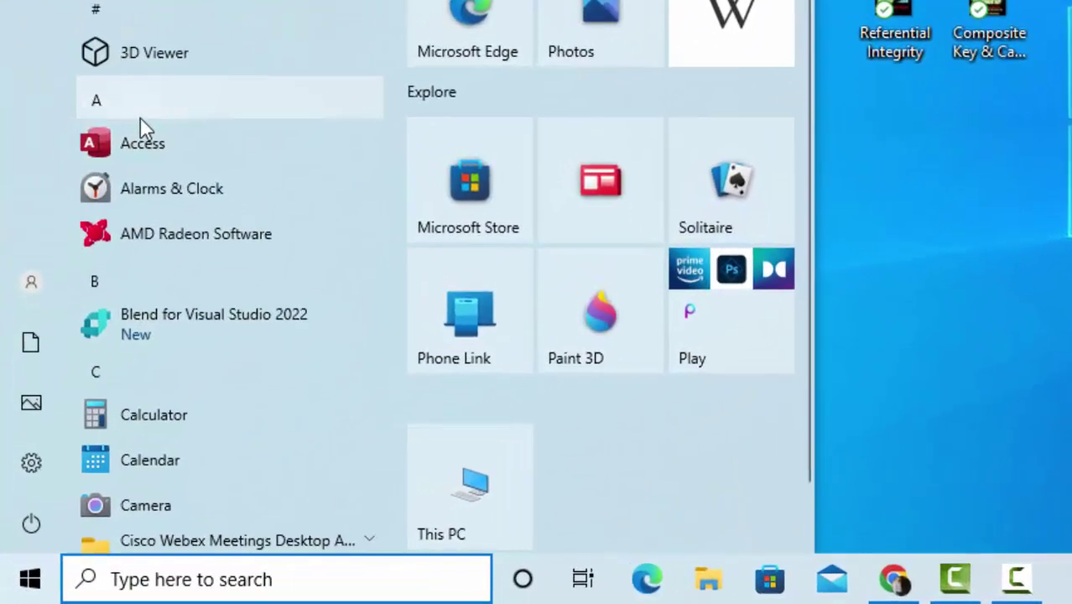
{"action": "left_click", "coordinate": [142, 139]}
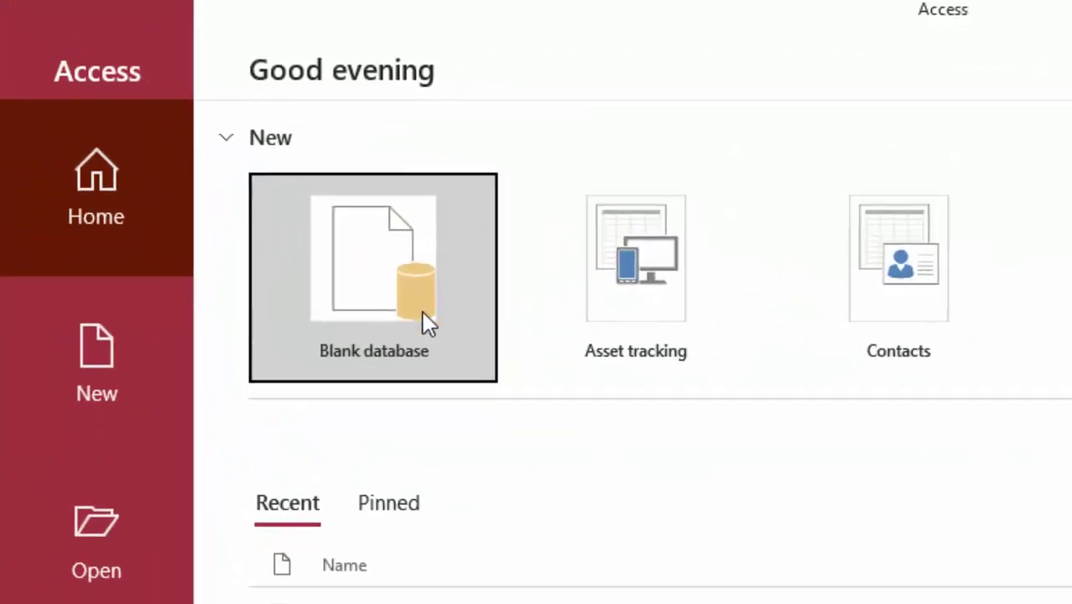
{"action": "left_click", "coordinate": [424, 314]}
{"action": "left_click", "coordinate": [761, 317]}
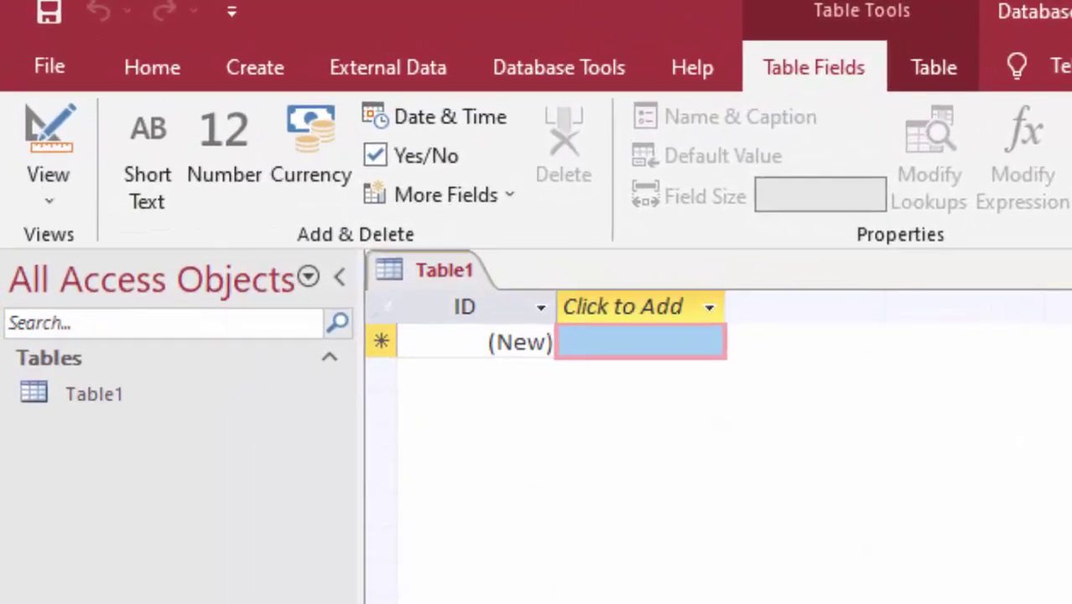
{"action": "right_click", "coordinate": [427, 274]}
{"action": "left_click", "coordinate": [520, 335]}
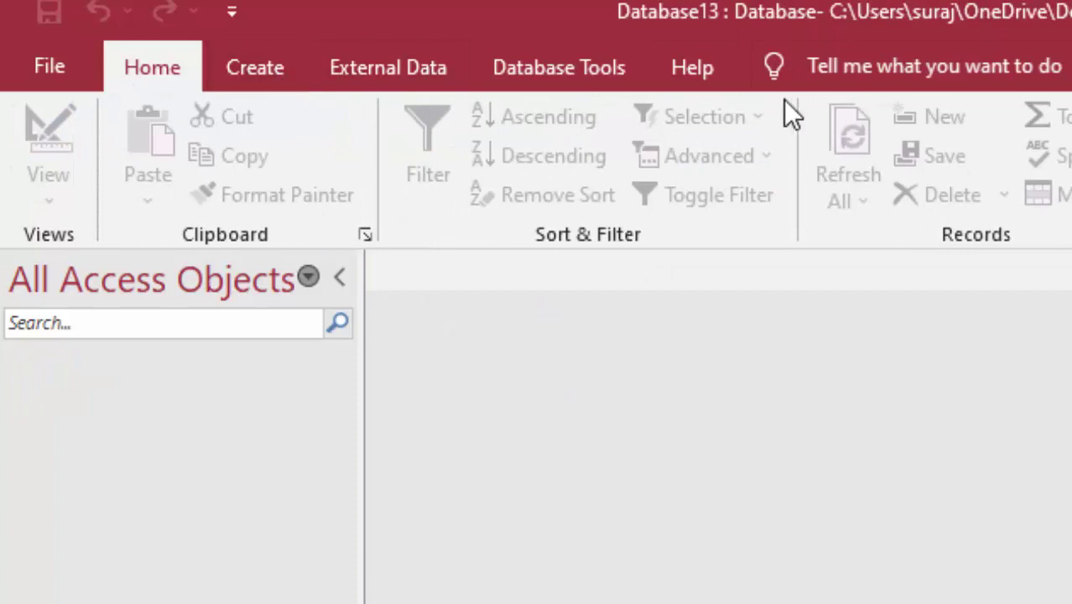
Step: Start a blank query in Query Design with no tables, in SQL View
{"action": "left_click", "coordinate": [259, 65]}
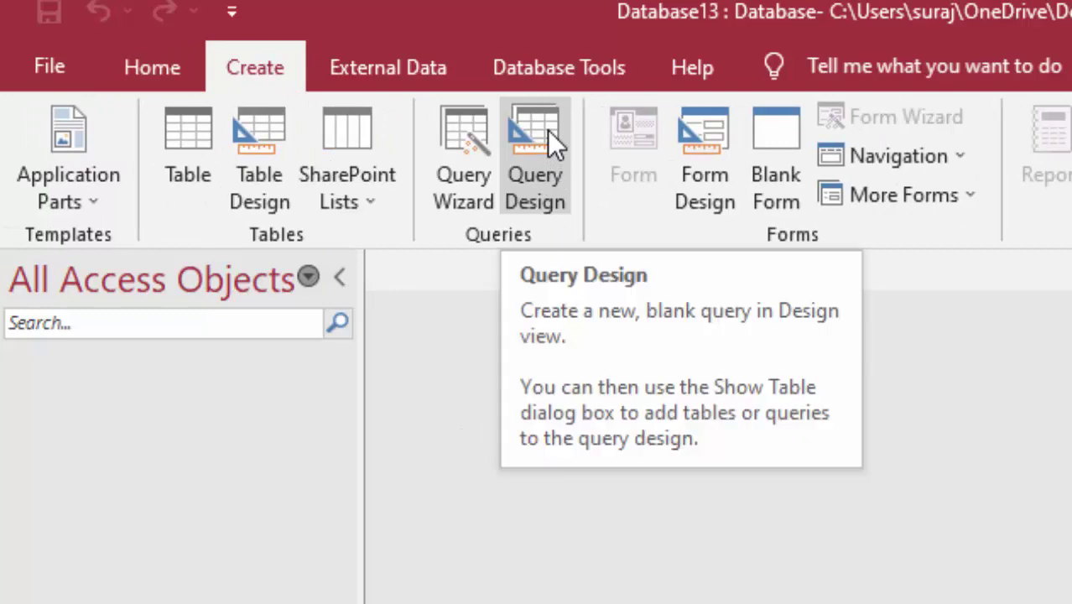
{"action": "left_click", "coordinate": [547, 132]}
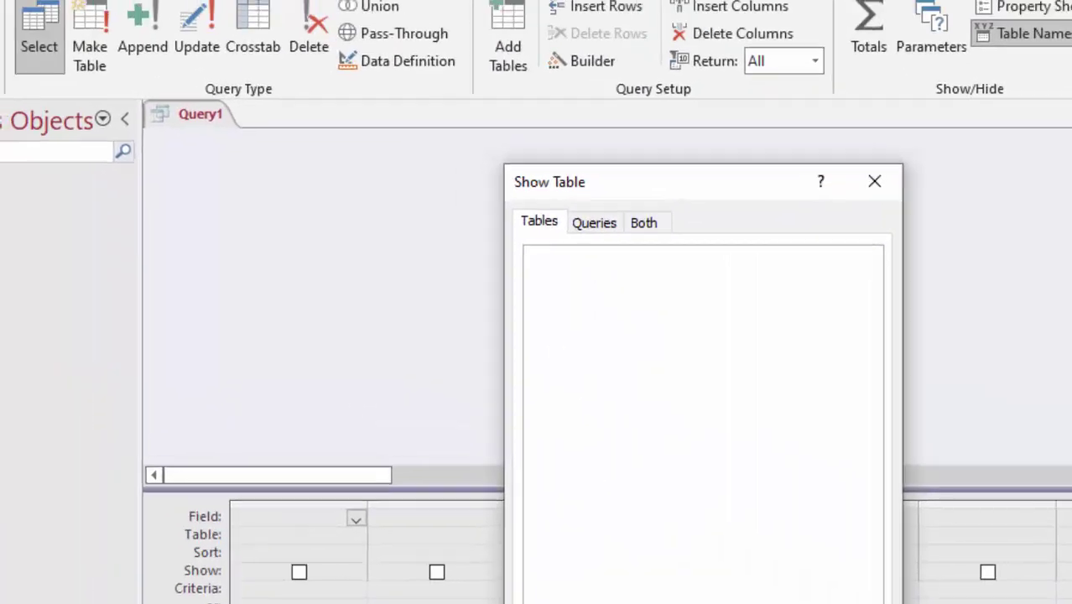
{"action": "left_click", "coordinate": [648, 591]}
{"action": "left_click", "coordinate": [52, 156]}
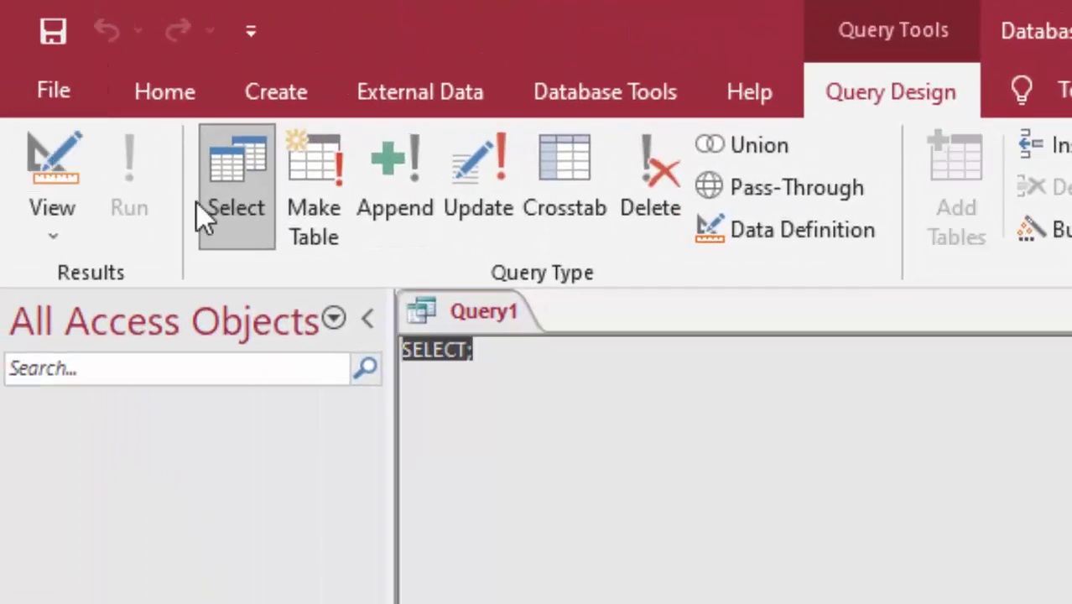
Step: Replace the placeholder with CREATE TABLE Pricelist (Name_of_Product text, Price currency)
{"action": "key", "text": "BackSpace"}
{"action": "type", "text": "cre"}
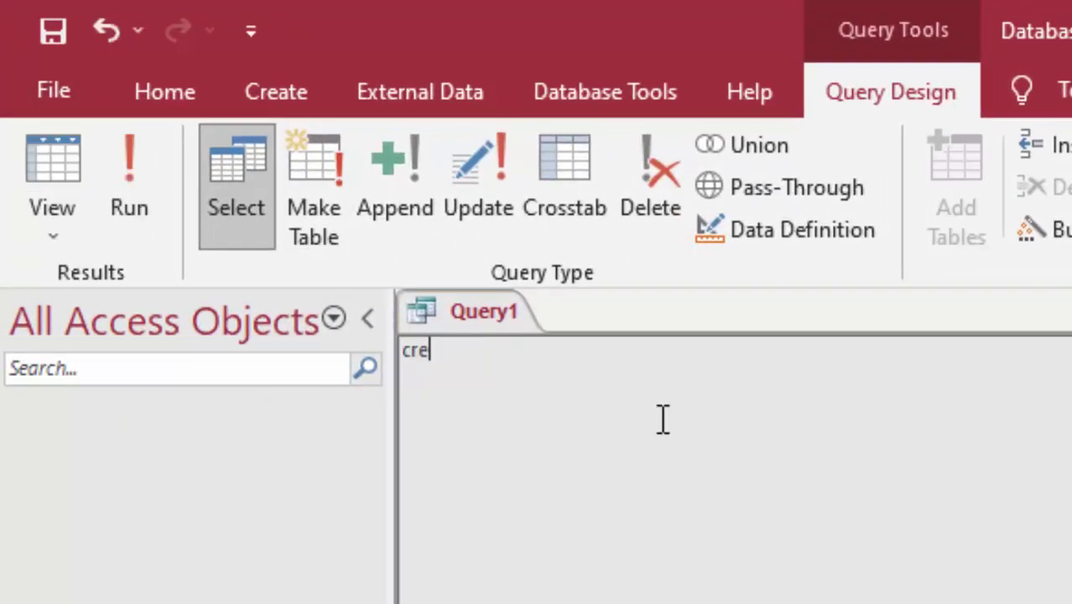
{"action": "type", "text": "ate"}
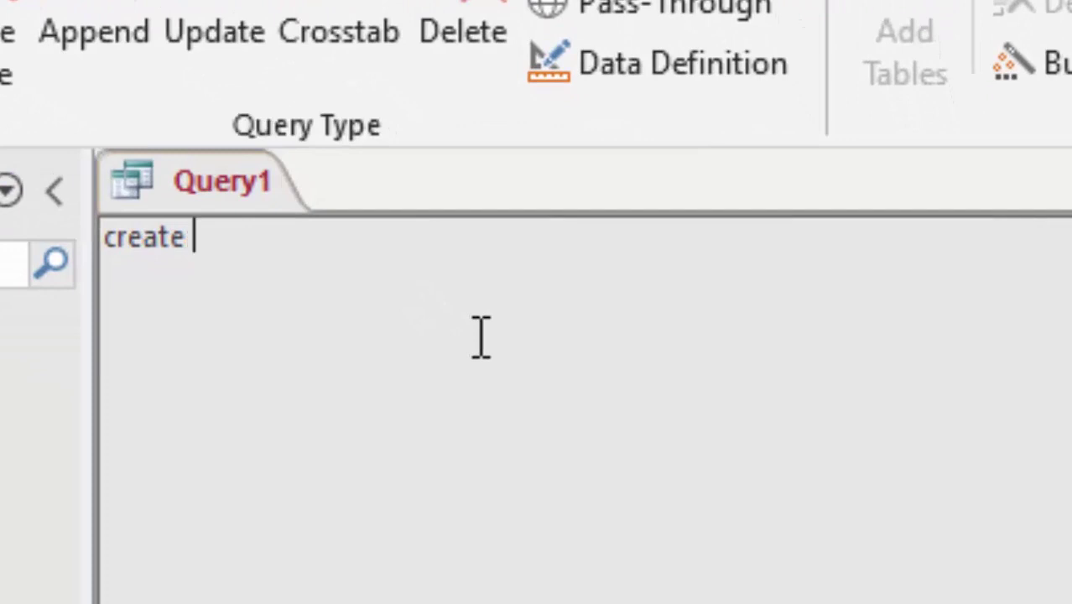
{"action": "type", "text": " table "}
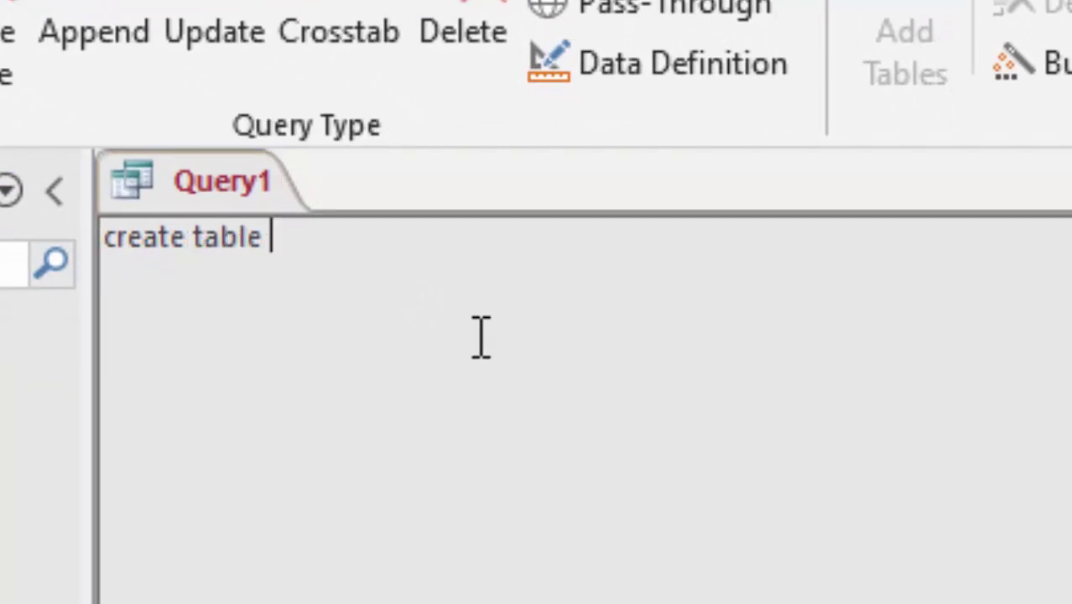
{"action": "type", "text": "P"}
{"action": "type", "text": "ricel"}
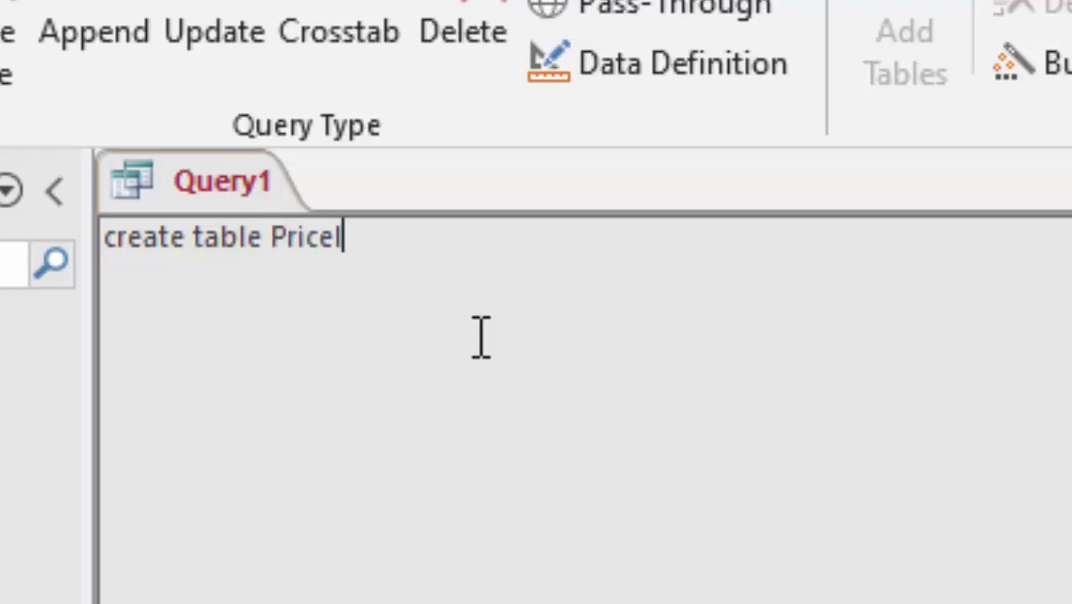
{"action": "type", "text": "ist"}
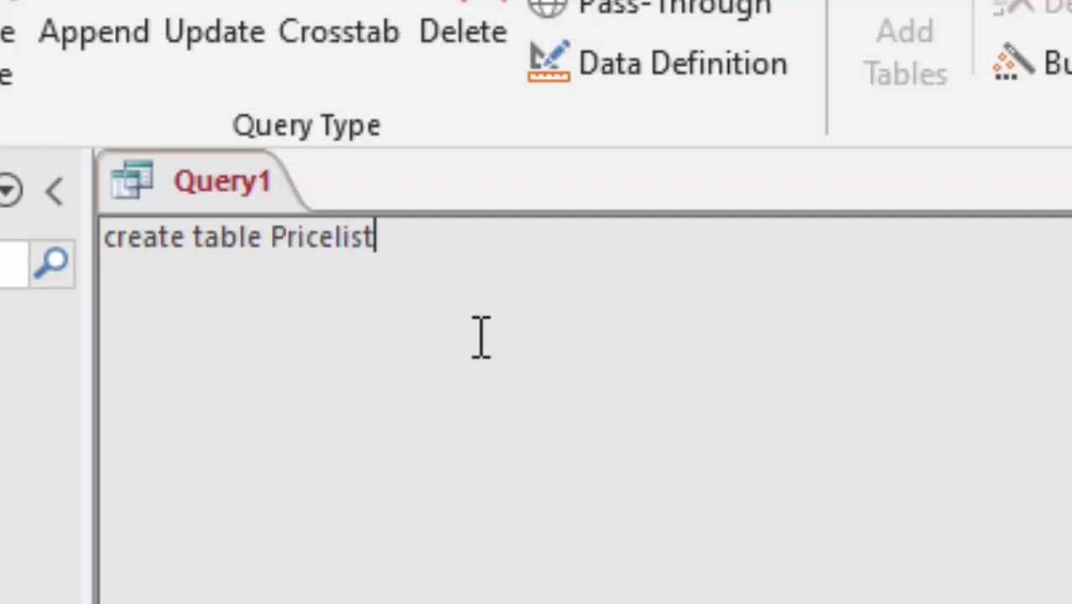
{"action": "type", "text": "( "}
{"action": "type", "text": "Name"}
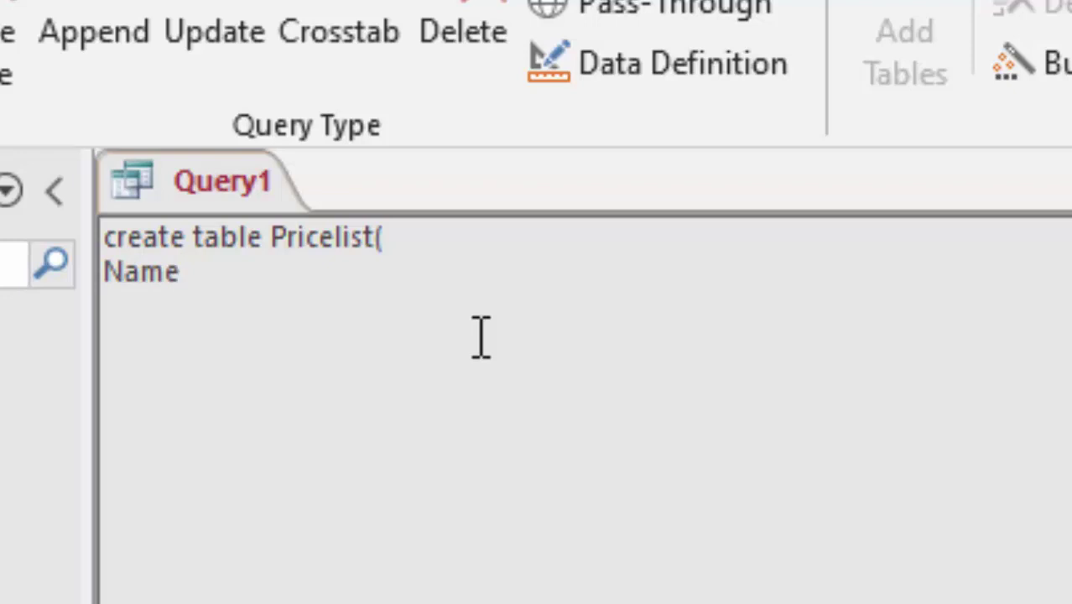
{"action": "type", "text": "_of_"}
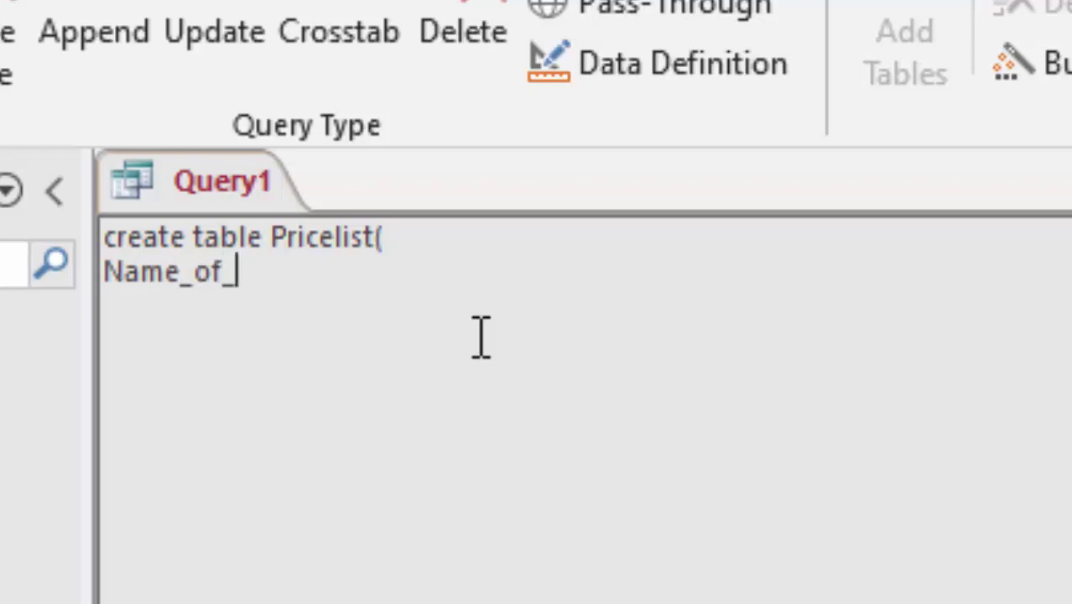
{"action": "type", "text": "Produ"}
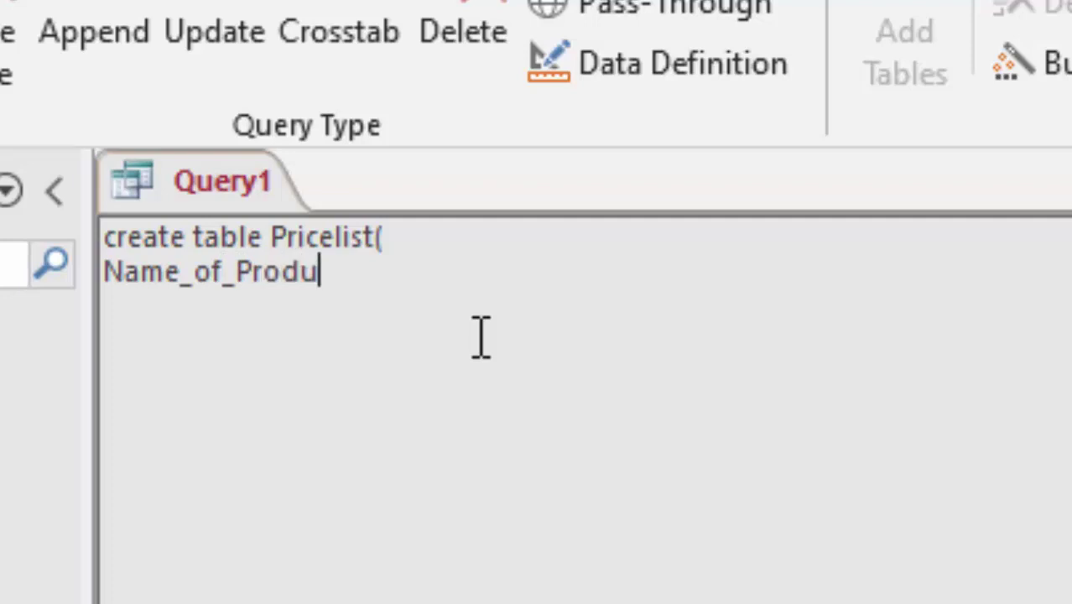
{"action": "type", "text": "ct text"}
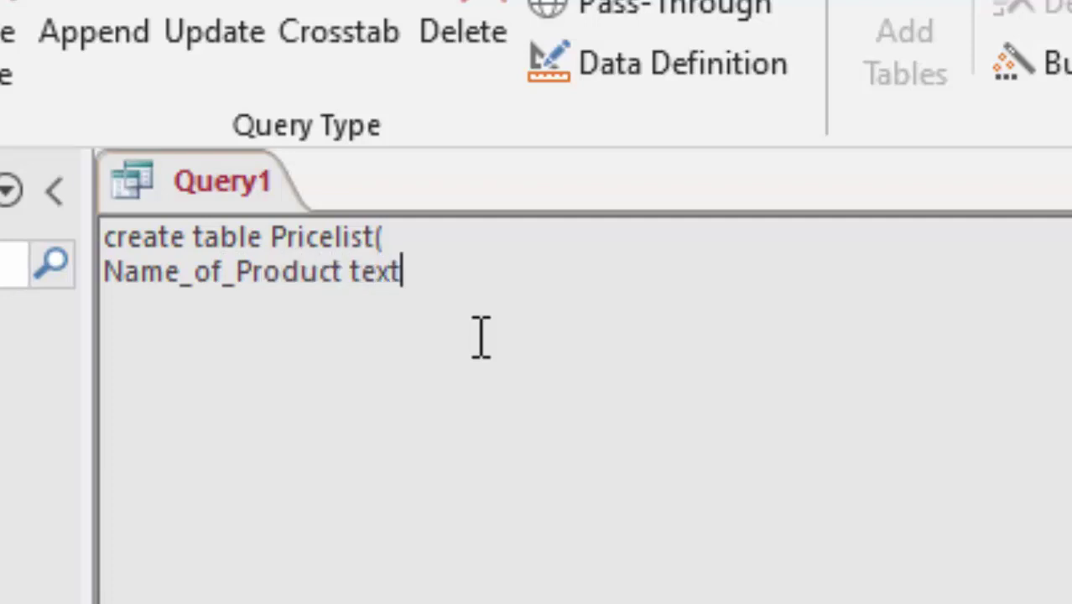
{"action": "type", "text": ","}
{"action": "key", "text": "Return"}
{"action": "type", "text": "Pri"}
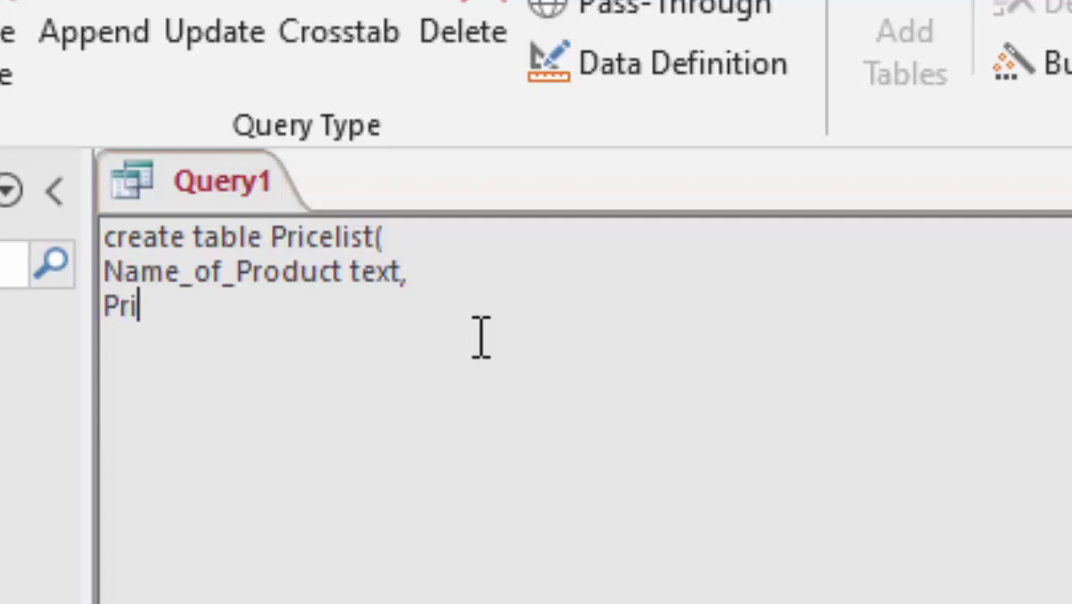
{"action": "type", "text": "ce cu"}
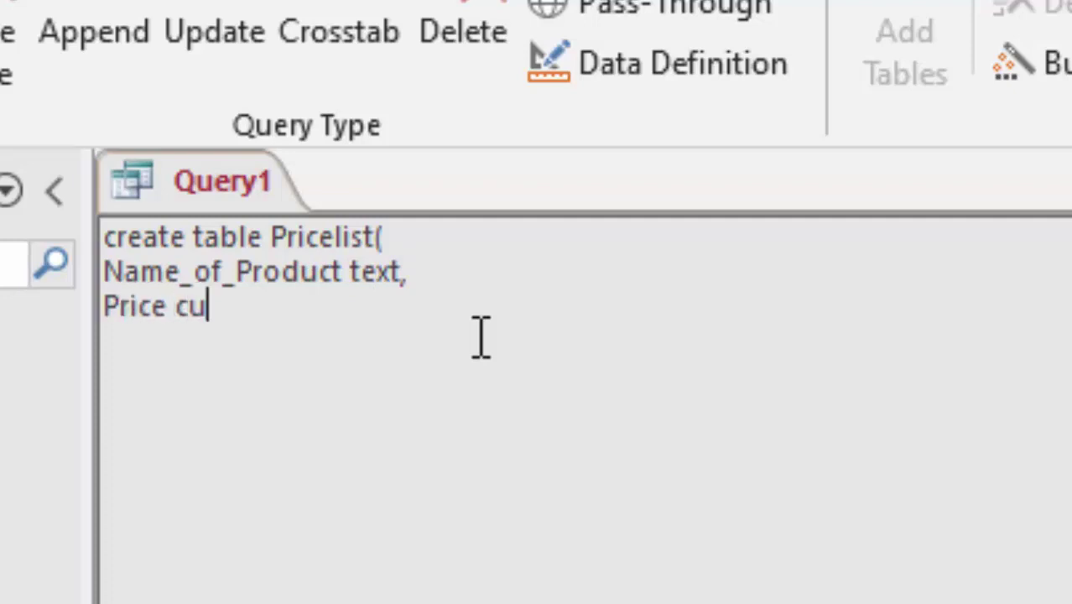
{"action": "type", "text": "rrency "}
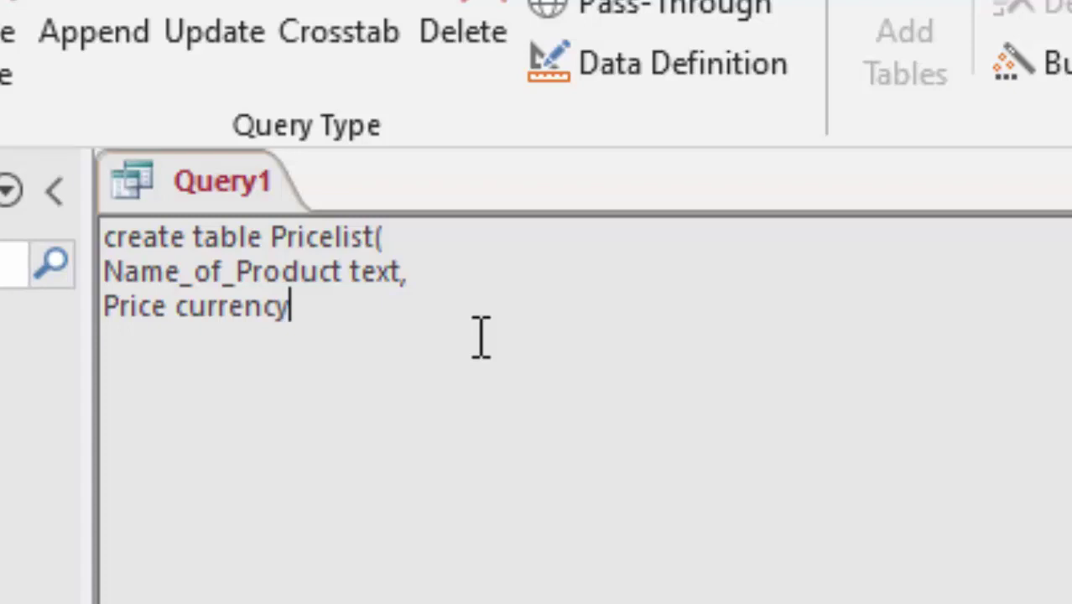
{"action": "type", "text": ")"}
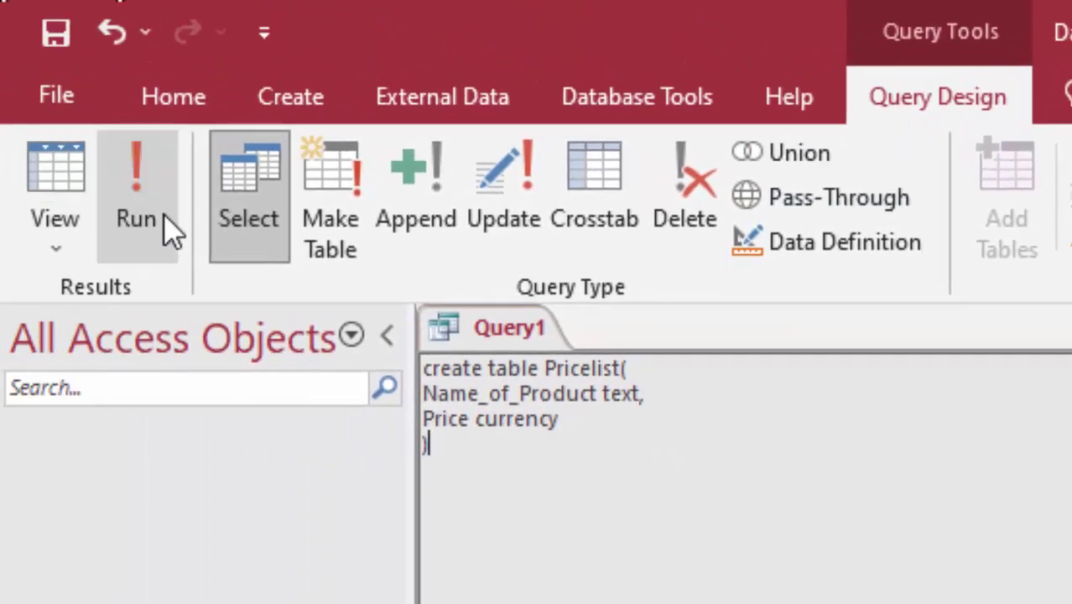
Step: Run the statement, open the new Pricelist table, and widen the Name_of_Product column
{"action": "left_click", "coordinate": [164, 214]}
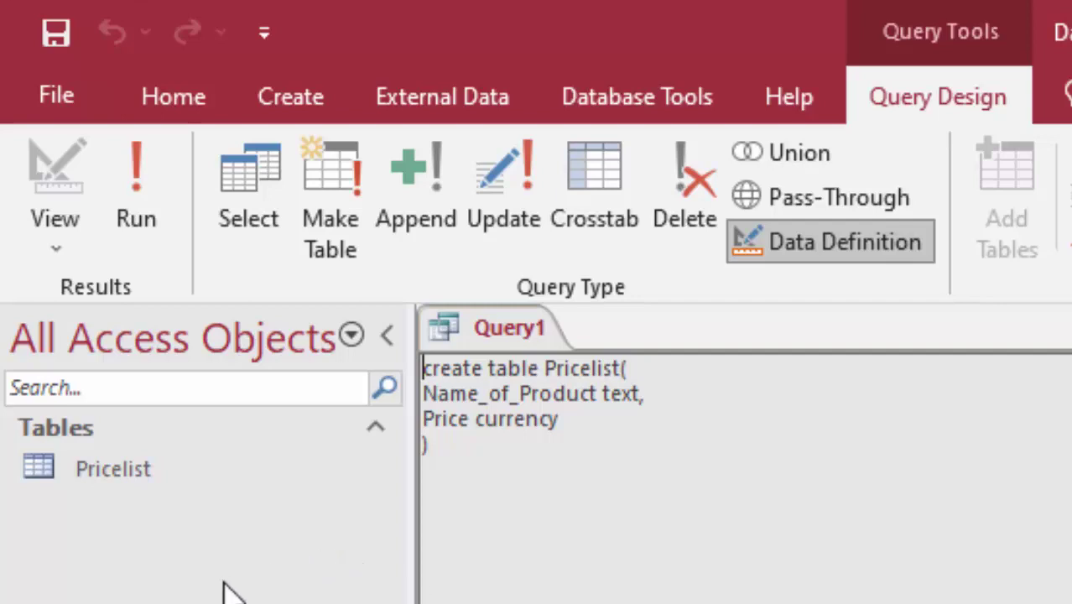
{"action": "left_click", "coordinate": [119, 476]}
{"action": "double_click", "coordinate": [119, 472]}
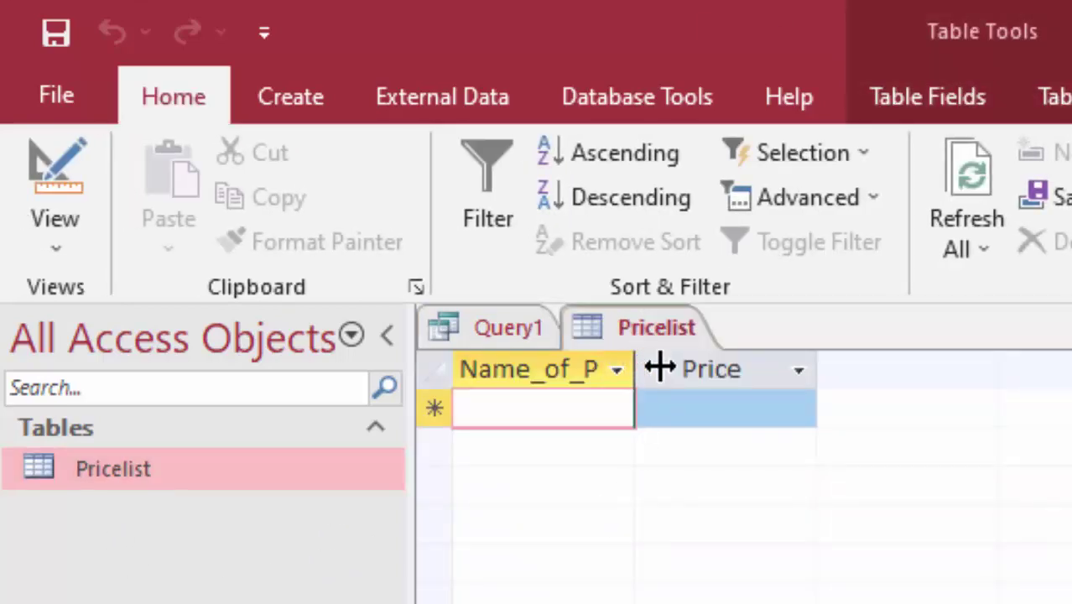
{"action": "left_click_drag", "start_coordinate": [635, 359], "coordinate": [761, 442]}
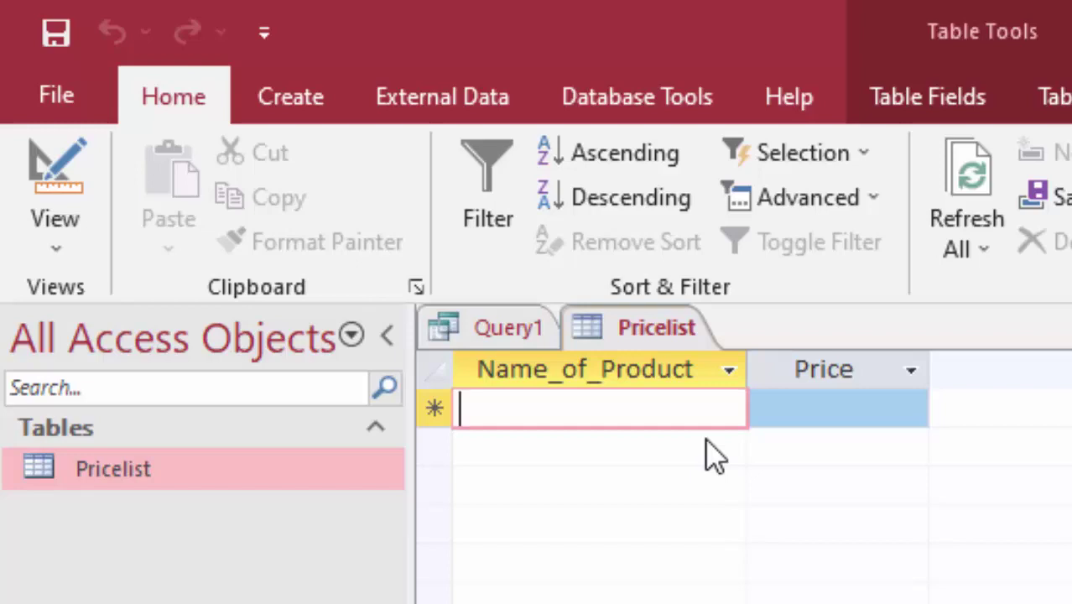
Step: Enter Keyboard at 440 and Mouse at 220 in the Pricelist datasheet
{"action": "type", "text": "Keyb"}
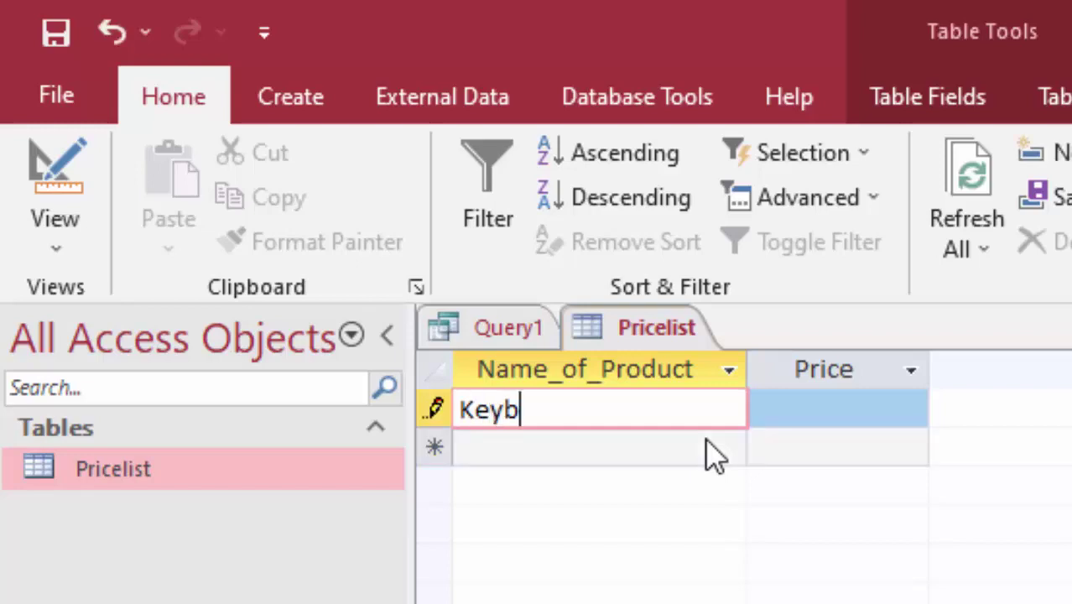
{"action": "type", "text": "oard"}
{"action": "key", "text": "Tab"}
{"action": "type", "text": "44"}
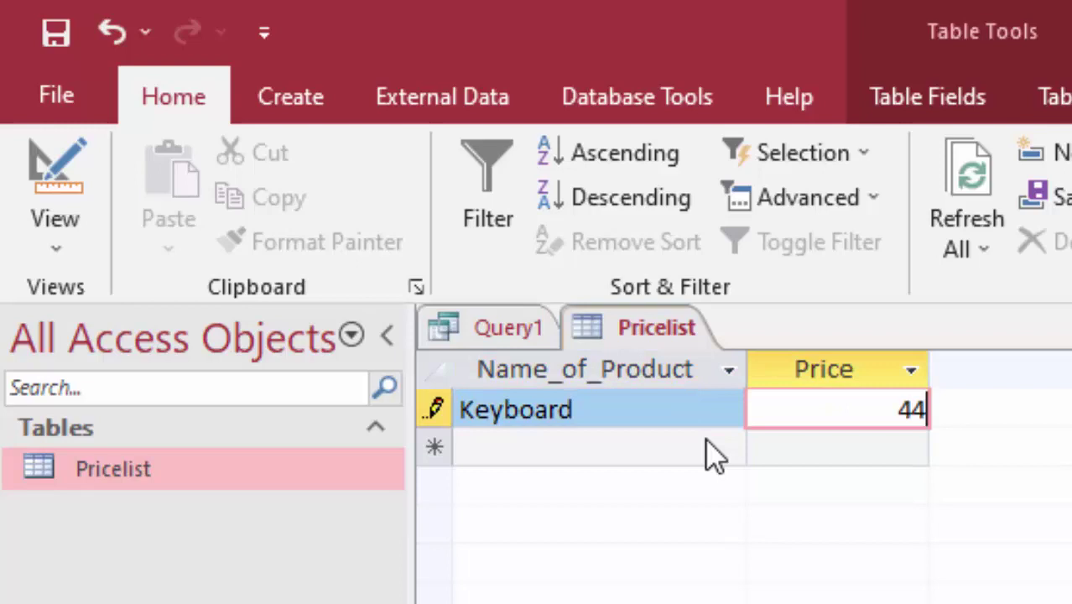
{"action": "type", "text": "0"}
{"action": "key", "text": "Tab"}
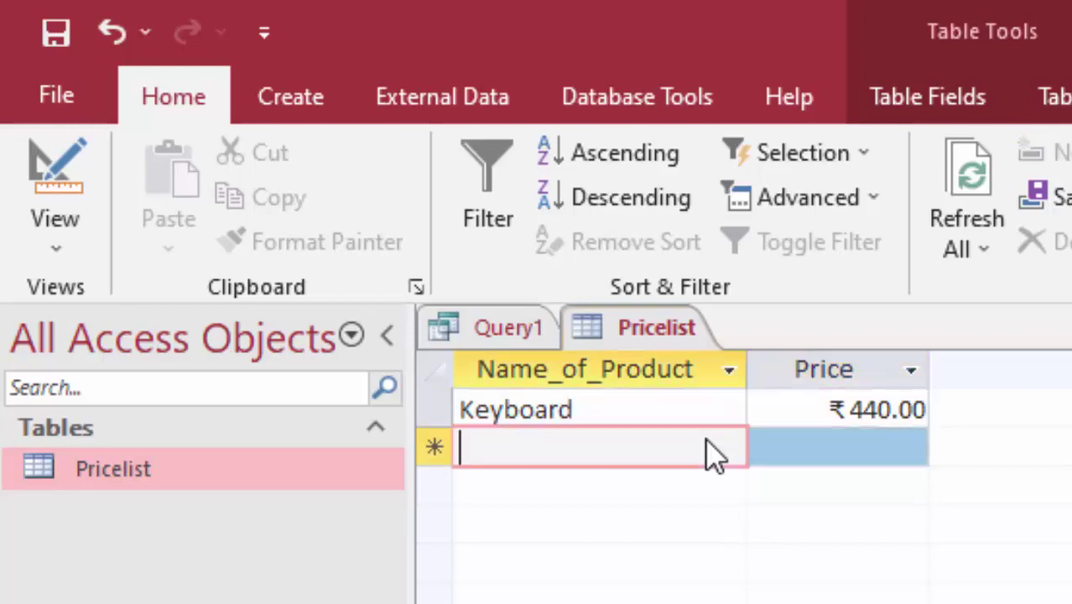
{"action": "type", "text": "Mo"}
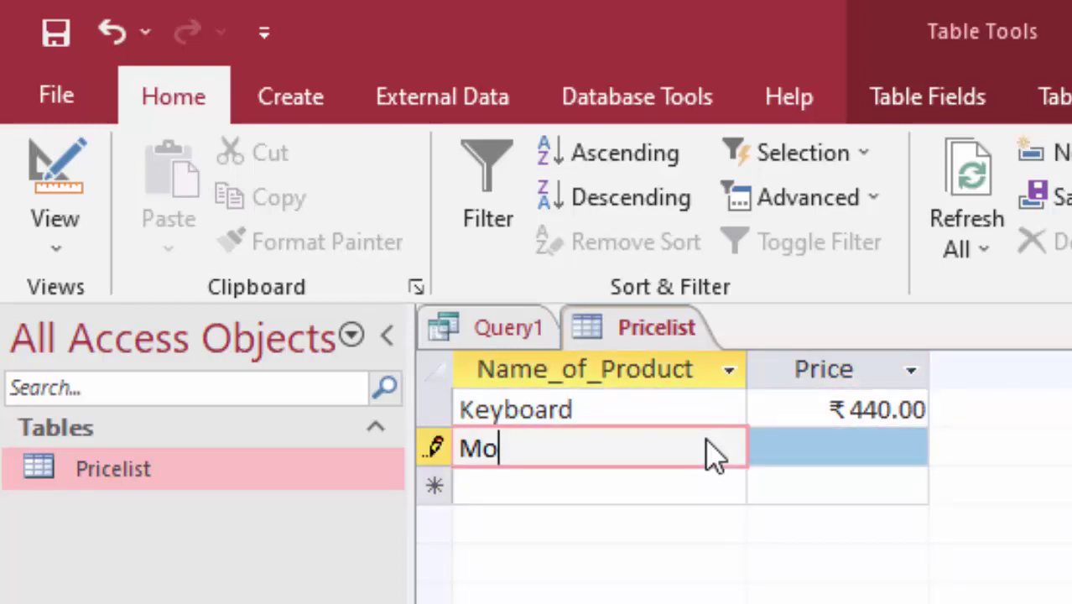
{"action": "type", "text": "use"}
{"action": "key", "text": "Tab"}
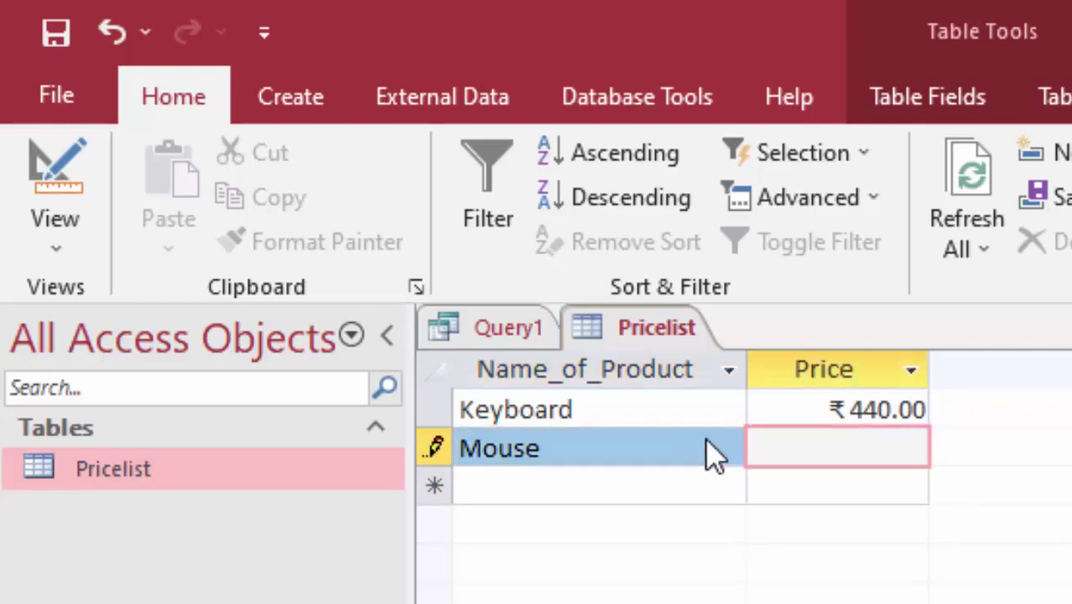
{"action": "type", "text": "220"}
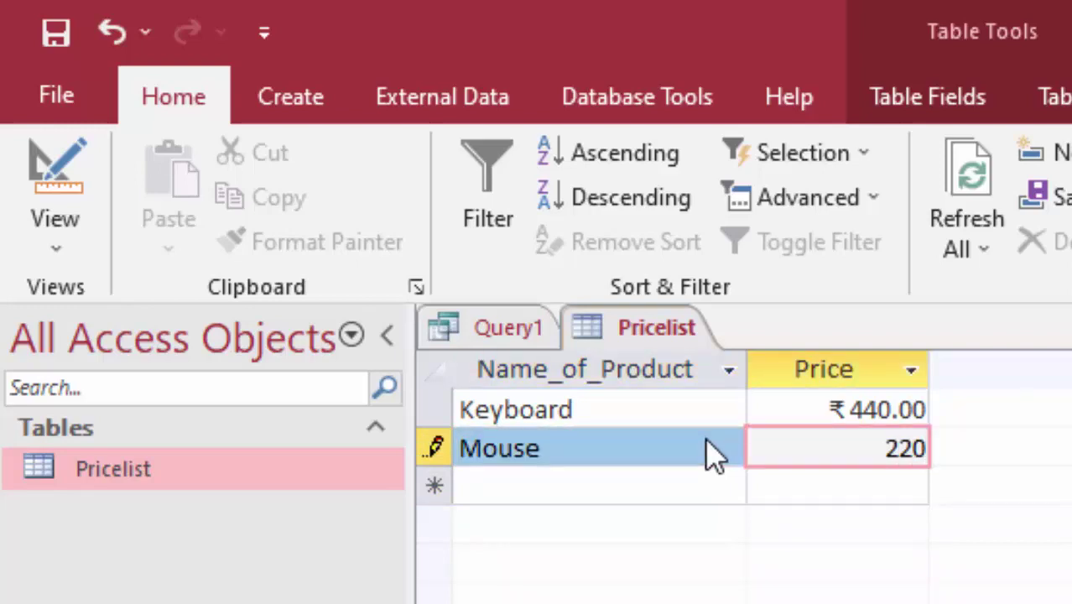
{"action": "key", "text": "Tab"}
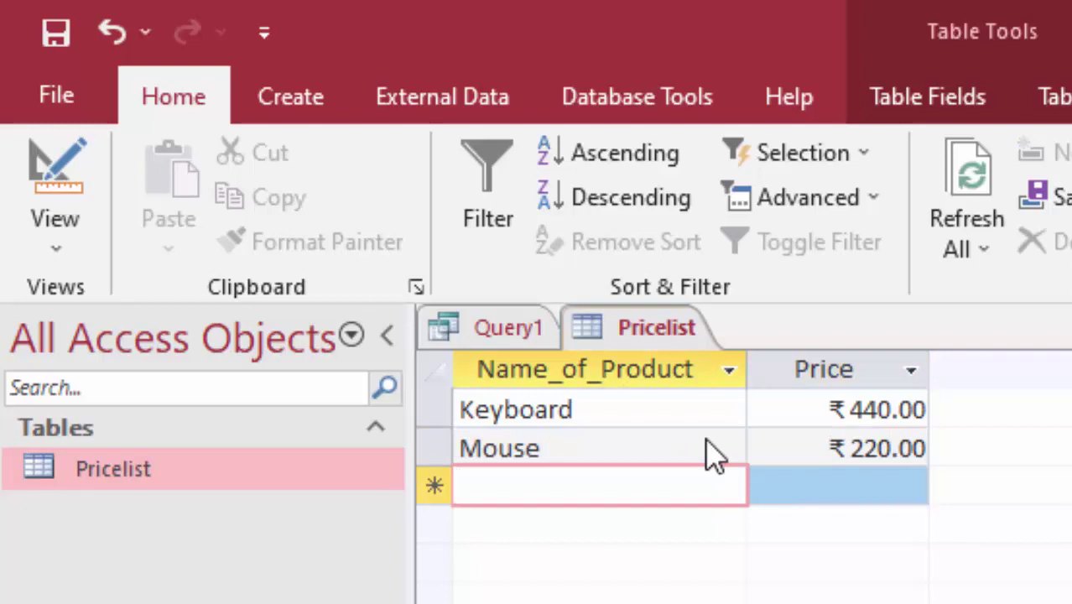
Step: Enter LED Monitor at 7000 and LCD Monitor at 6000
{"action": "type", "text": "LE"}
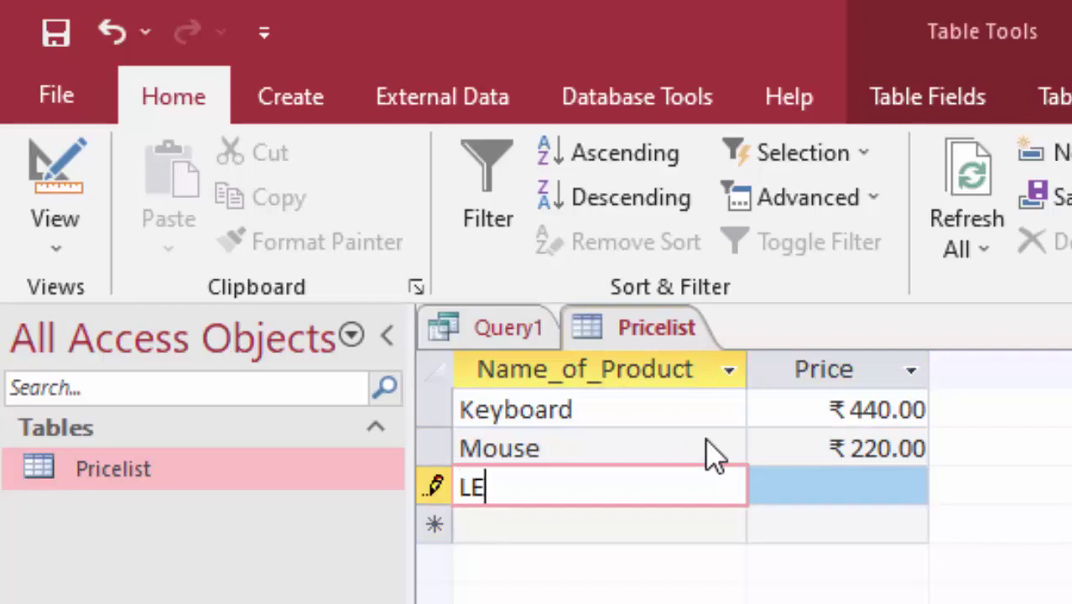
{"action": "type", "text": "D Mon"}
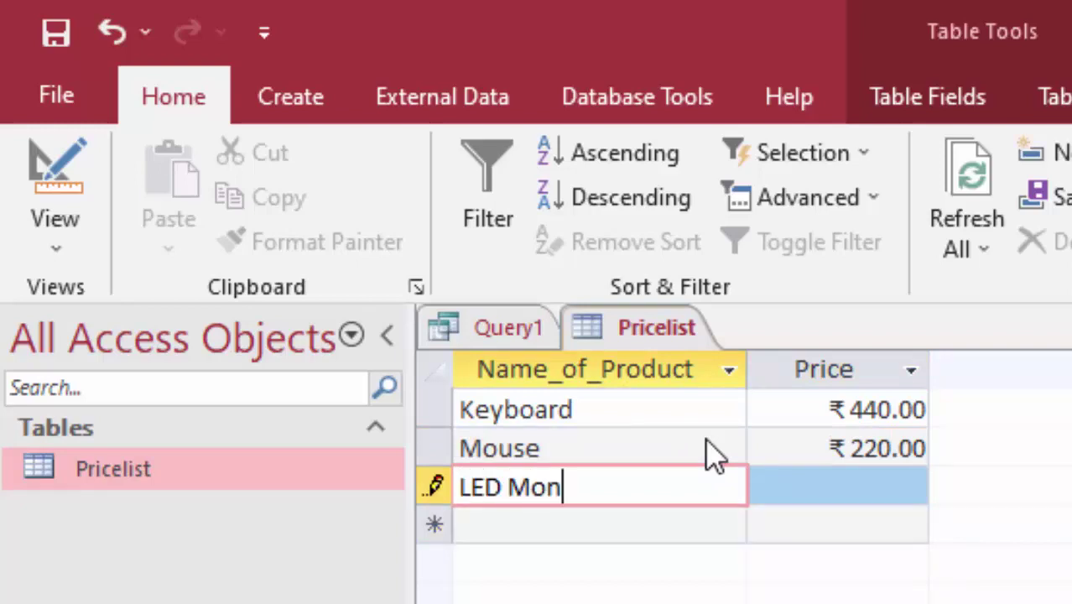
{"action": "type", "text": "itor"}
{"action": "key", "text": "Tab"}
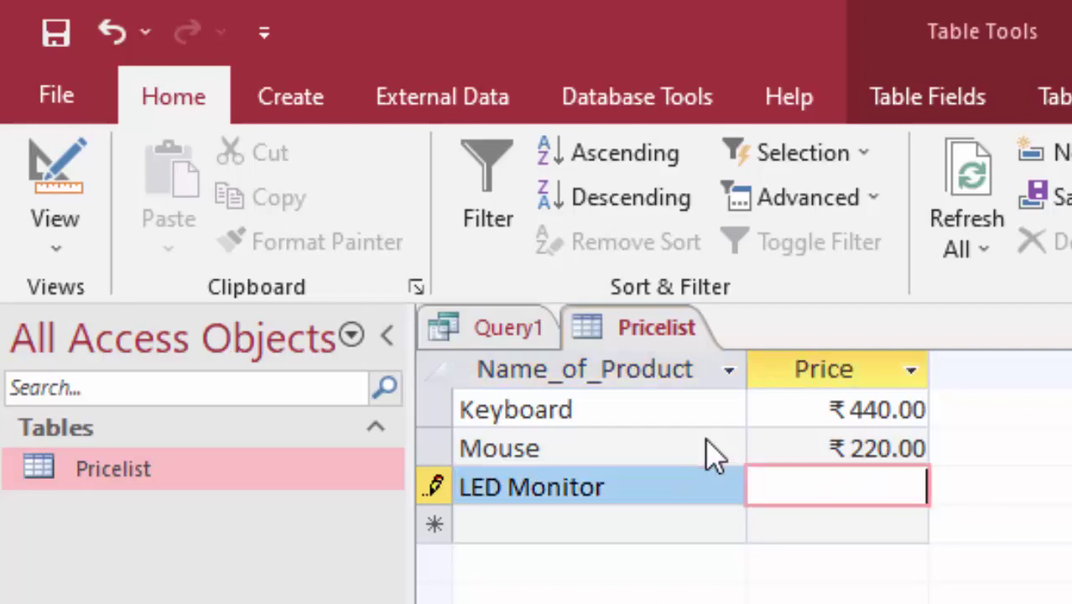
{"action": "type", "text": "700"}
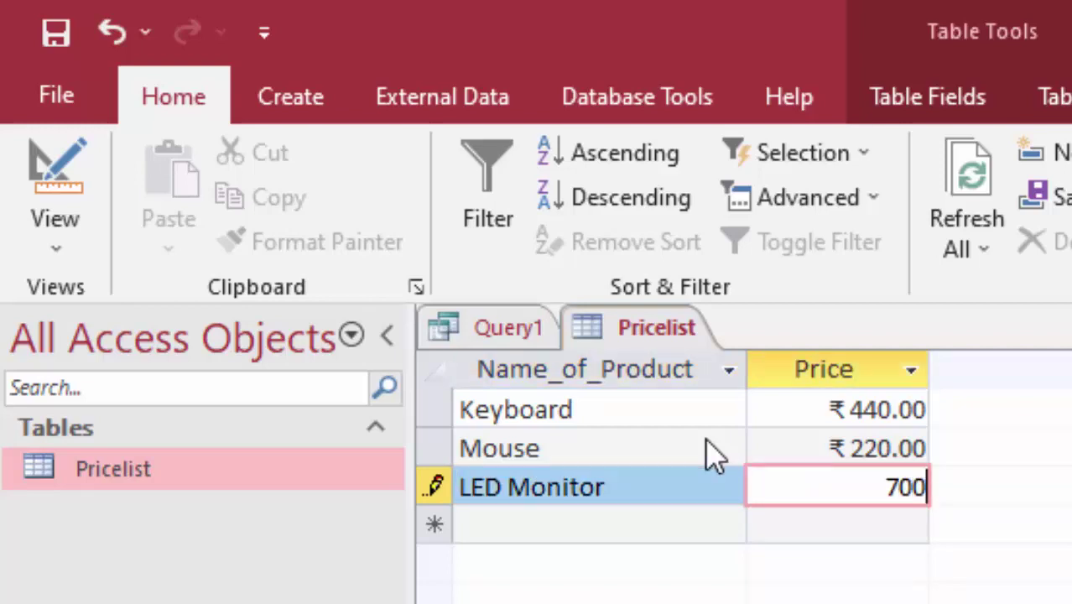
{"action": "type", "text": "0"}
{"action": "key", "text": "Tab"}
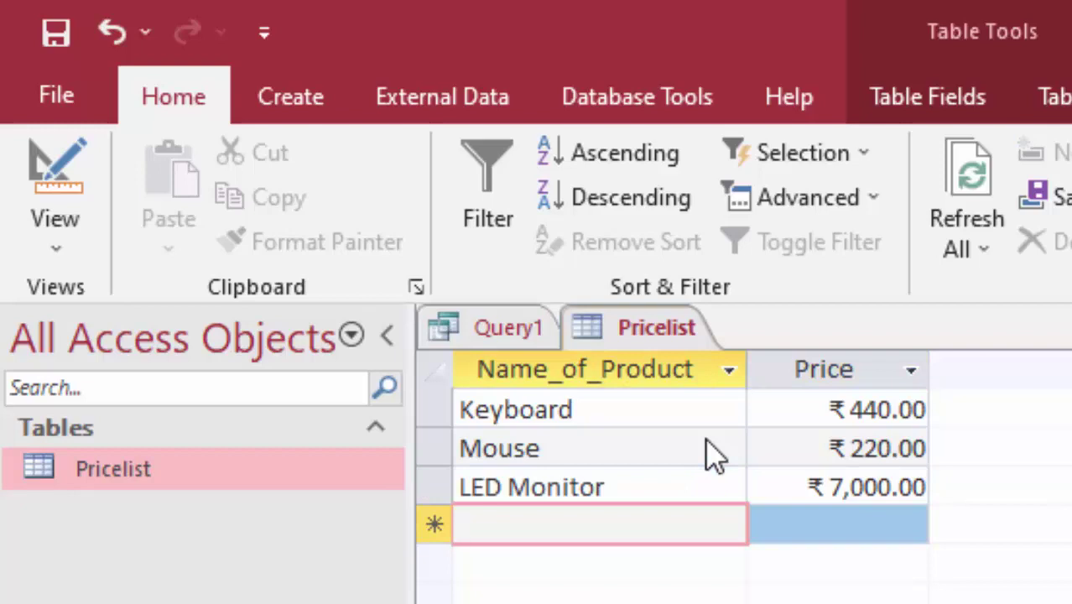
{"action": "type", "text": "LCD"}
{"action": "key", "text": "Tab"}
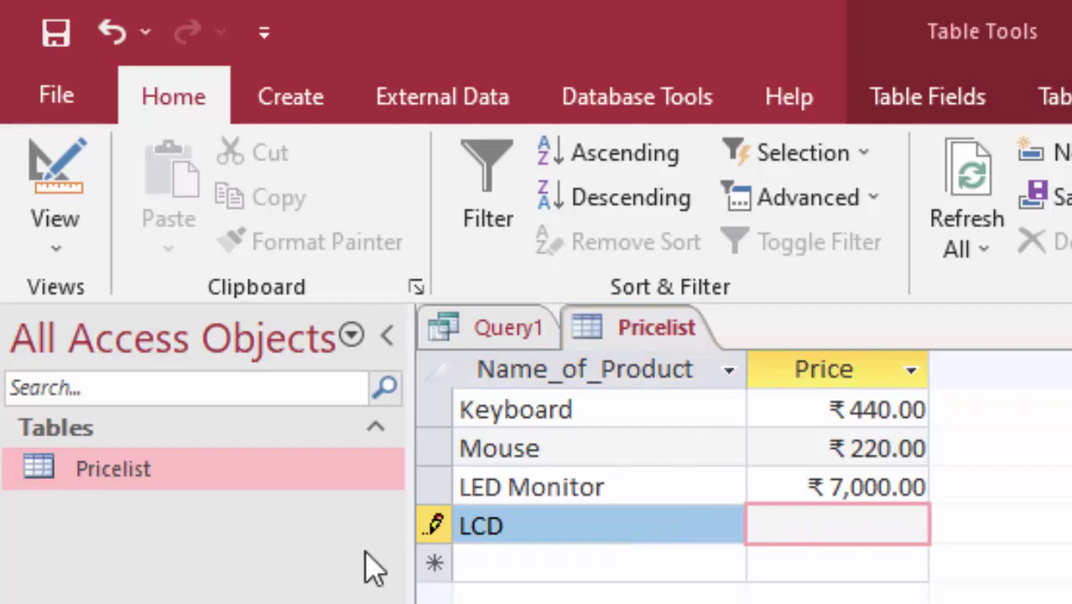
{"action": "left_click", "coordinate": [612, 537]}
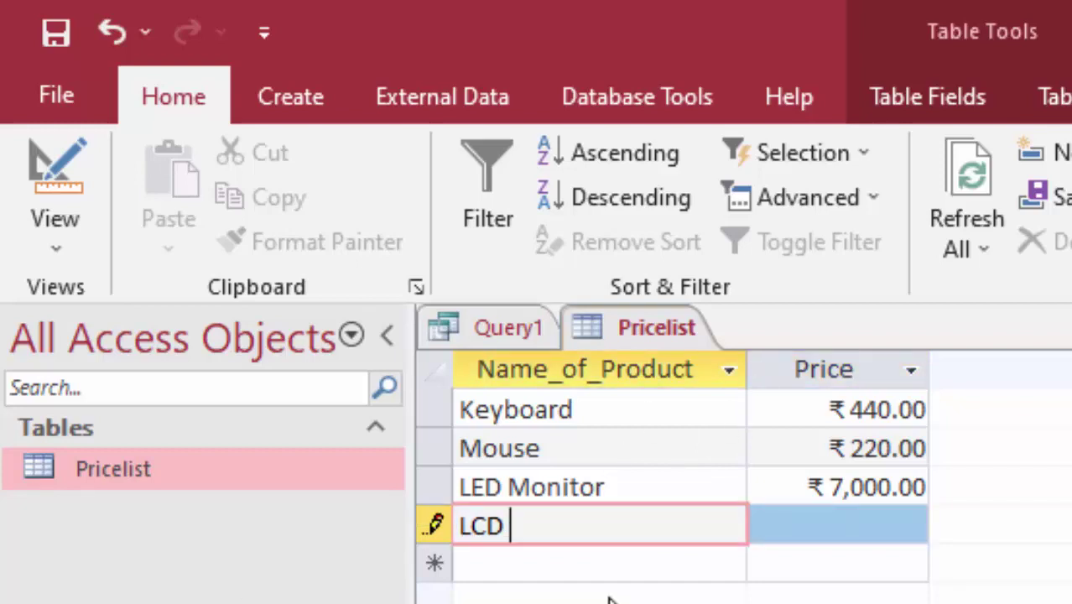
{"action": "type", "text": "Moni"}
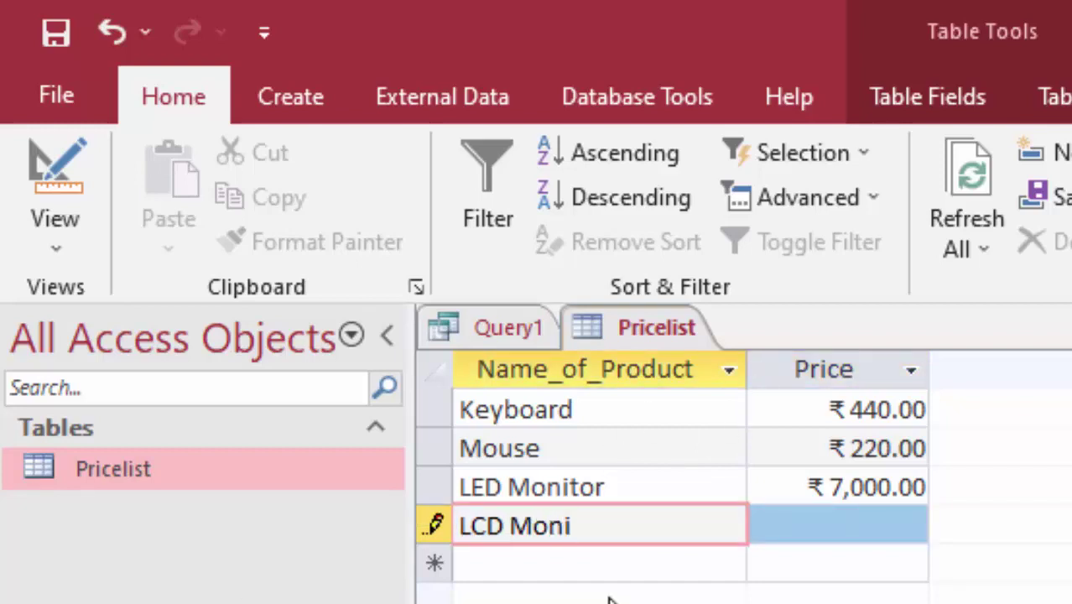
{"action": "type", "text": "tor"}
{"action": "key", "text": "Tab"}
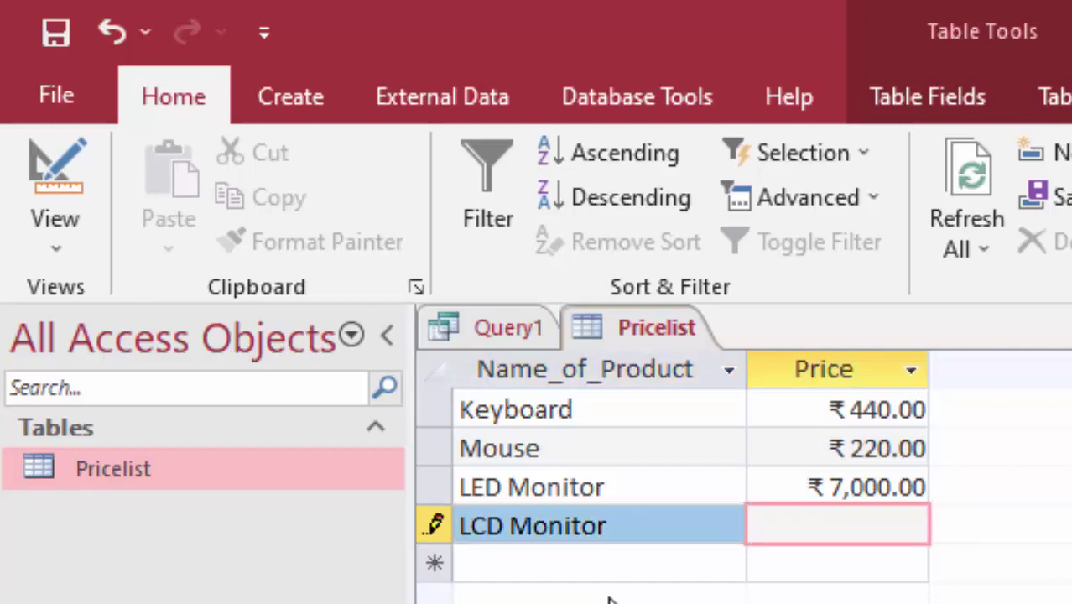
{"action": "type", "text": "6000"}
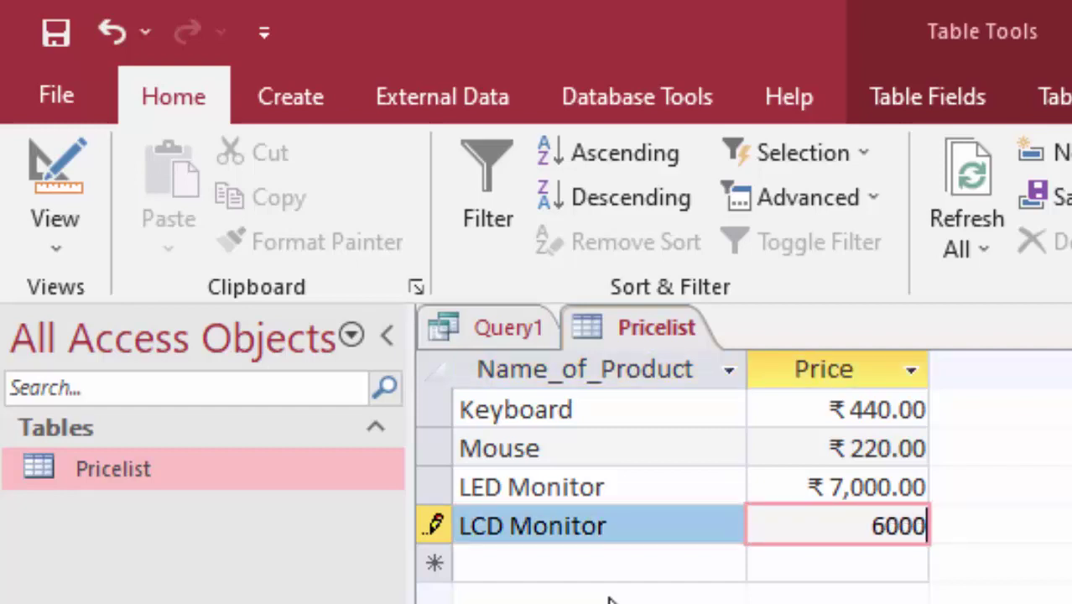
{"action": "key", "text": "Tab"}
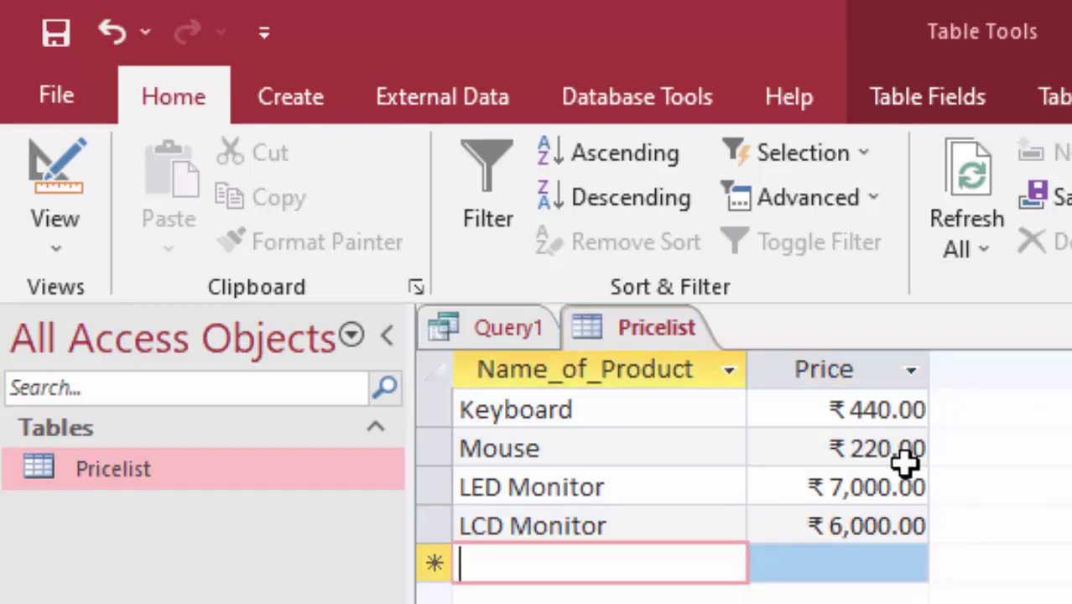
Step: Save the query as Query1, then close Query1 and Pricelist with Close All
{"action": "right_click", "coordinate": [468, 331]}
{"action": "left_click", "coordinate": [489, 326]}
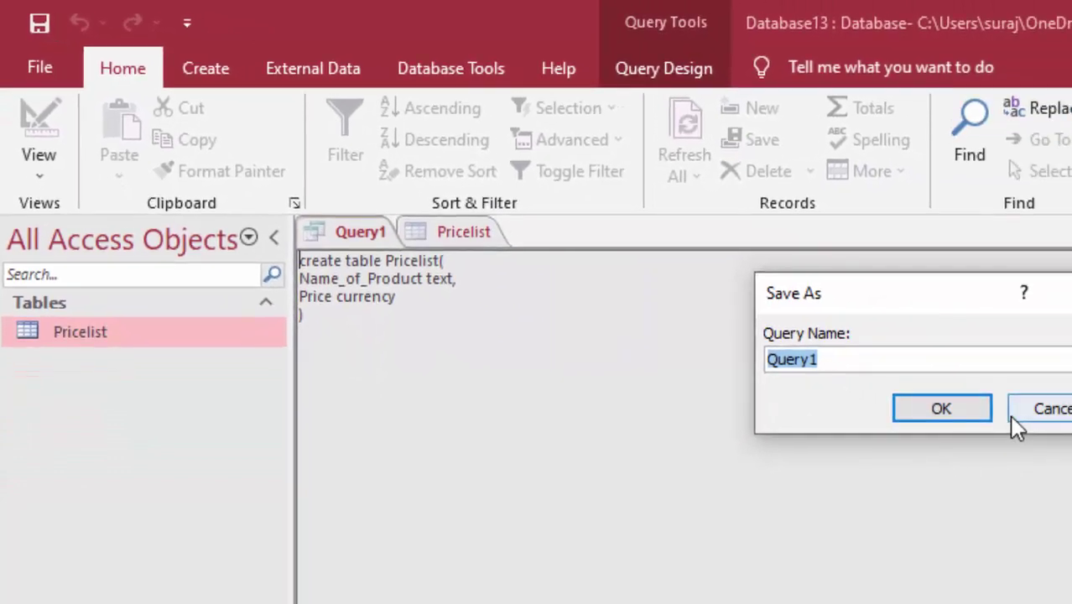
{"action": "left_click", "coordinate": [946, 415]}
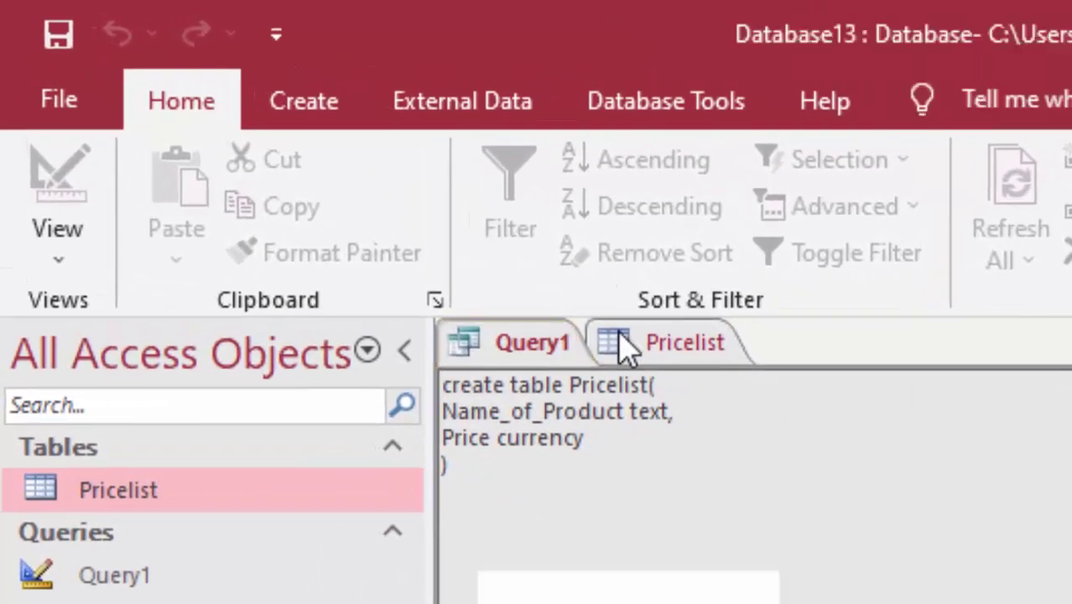
{"action": "right_click", "coordinate": [625, 348]}
{"action": "left_click", "coordinate": [682, 347]}
{"action": "right_click", "coordinate": [686, 349]}
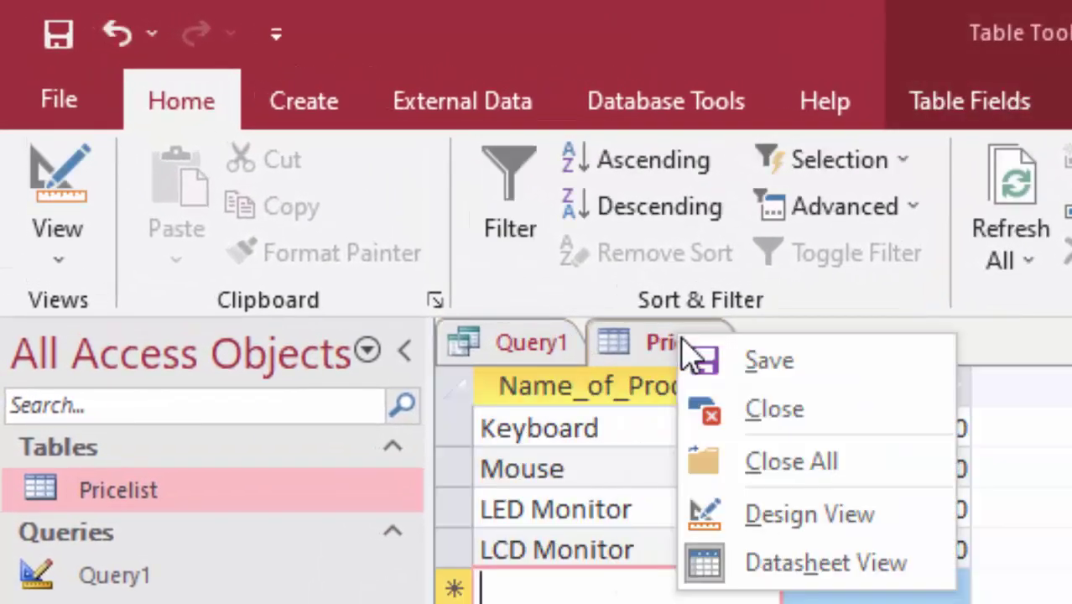
{"action": "left_click", "coordinate": [827, 457]}
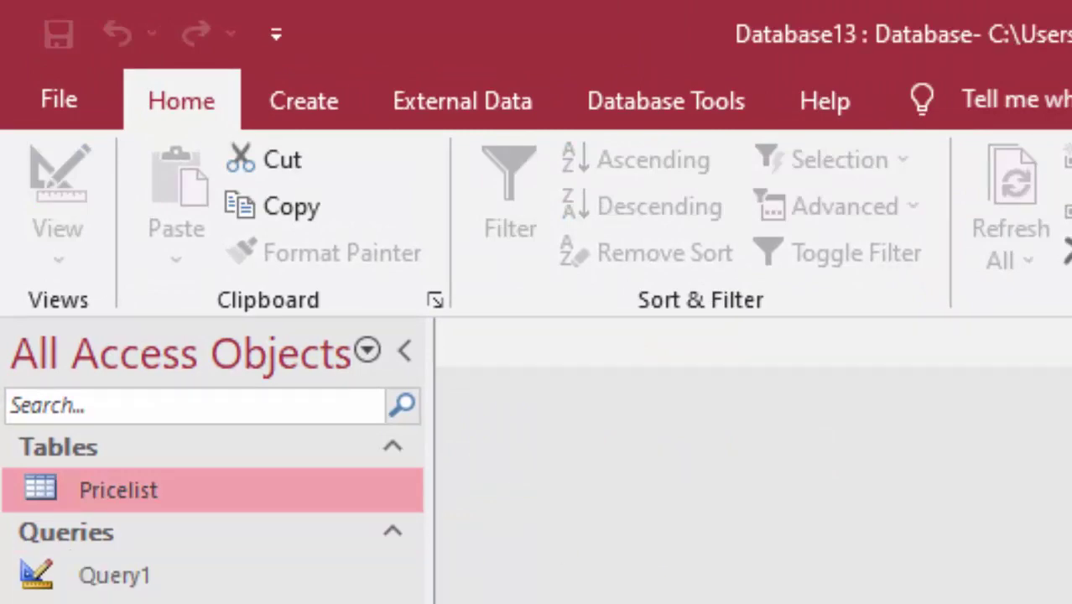
Step: Create a new blank query with no tables and switch it to SQL View
{"action": "left_click", "coordinate": [303, 97]}
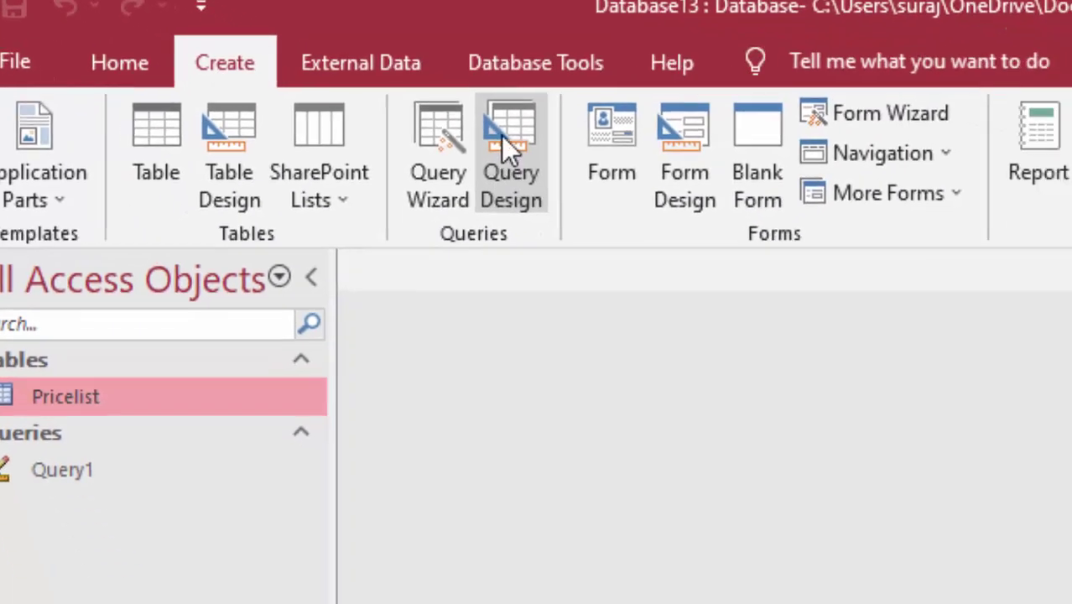
{"action": "left_click", "coordinate": [637, 220]}
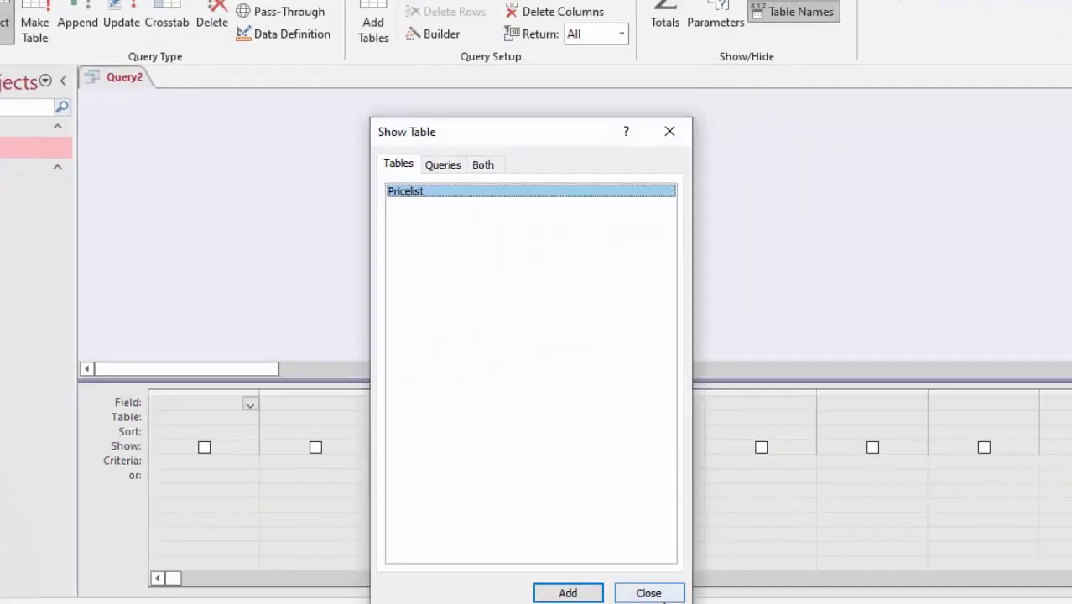
{"action": "left_click", "coordinate": [661, 595]}
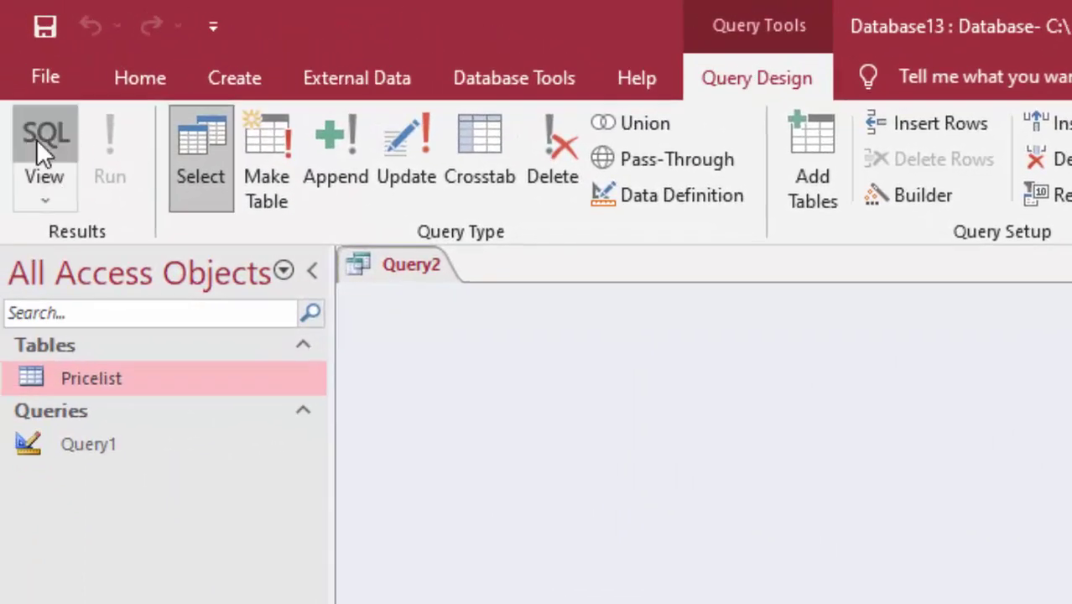
{"action": "left_click", "coordinate": [36, 139]}
{"action": "left_click", "coordinate": [484, 306]}
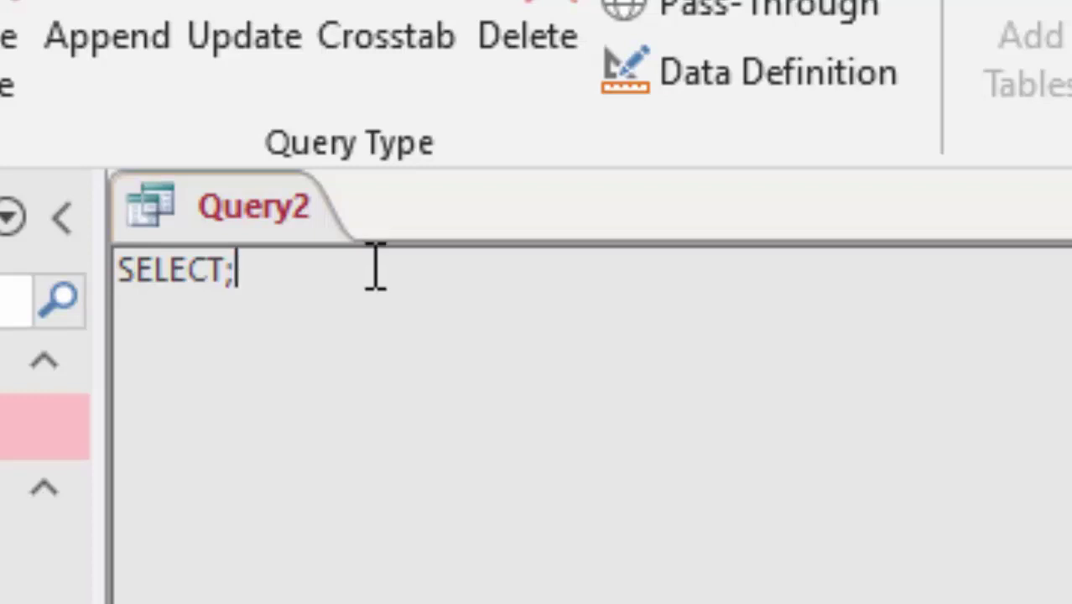
Step: Enter SELECT sum(Price) as Total from Pricelist, correcting the typos
{"action": "key", "text": "BackSpace"}
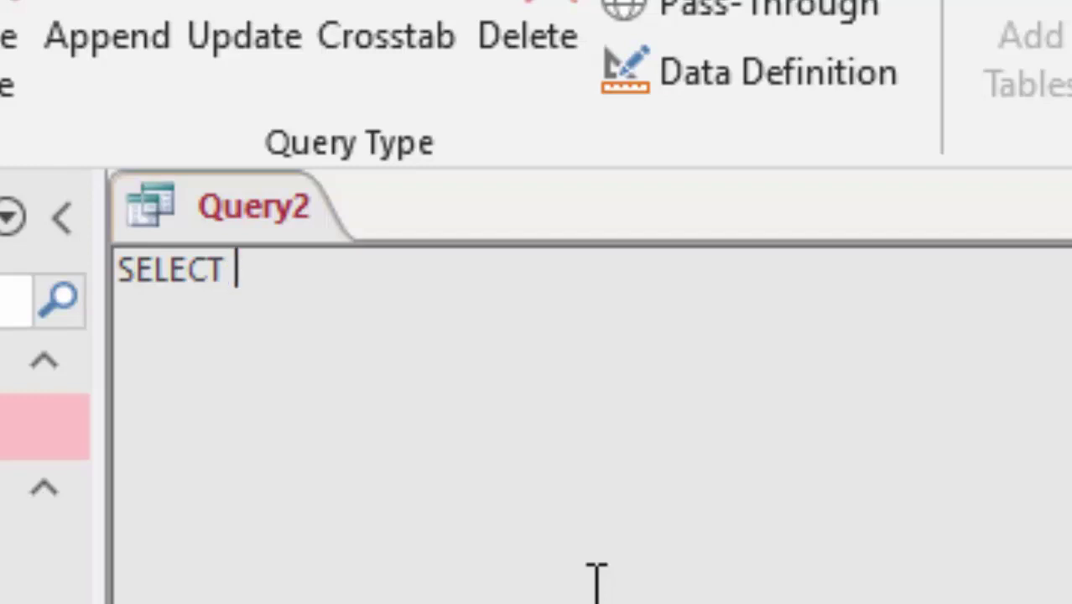
{"action": "type", "text": "s"}
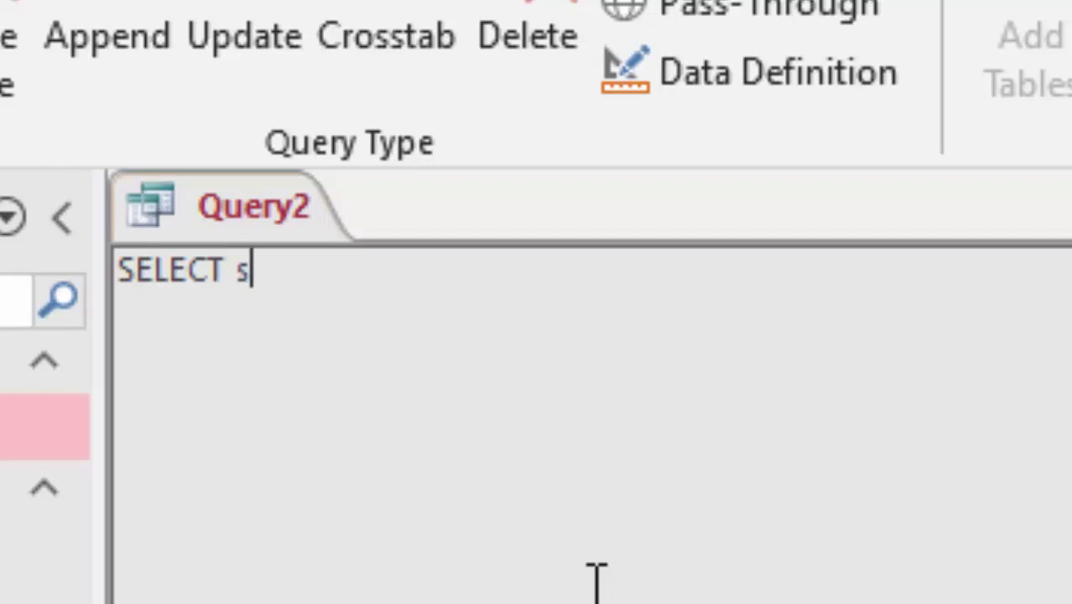
{"action": "type", "text": "um"}
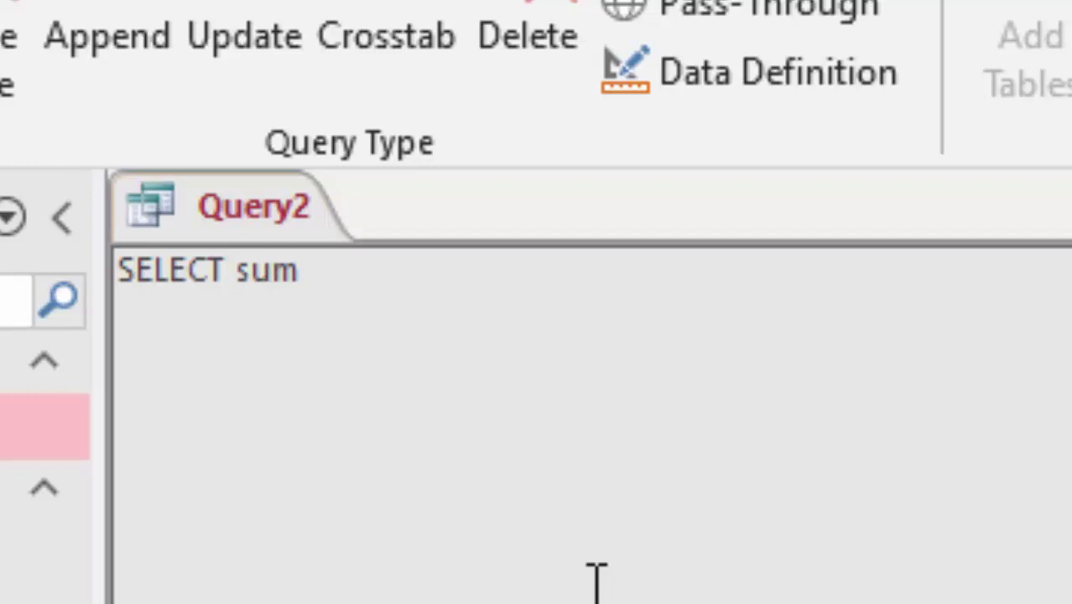
{"action": "type", "text": "("}
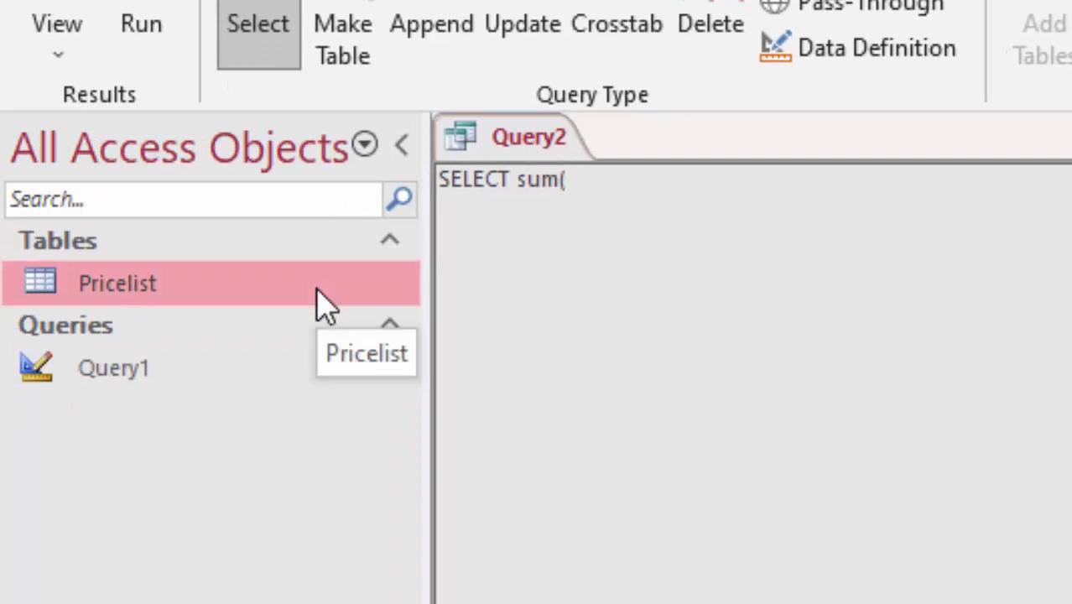
{"action": "type", "text": "Pri"}
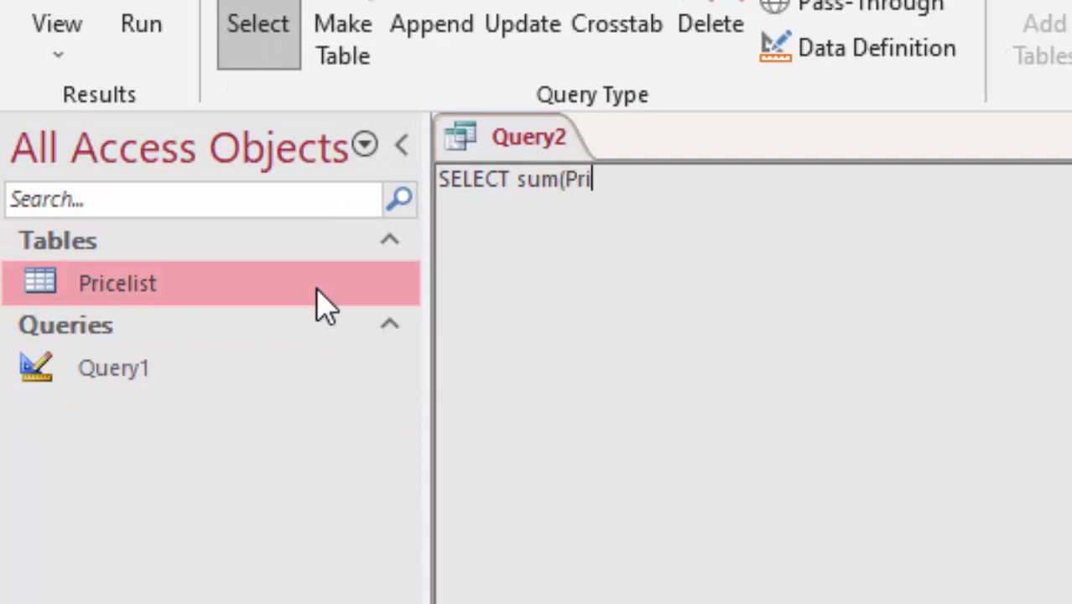
{"action": "type", "text": "ce) "}
{"action": "type", "text": "fr"}
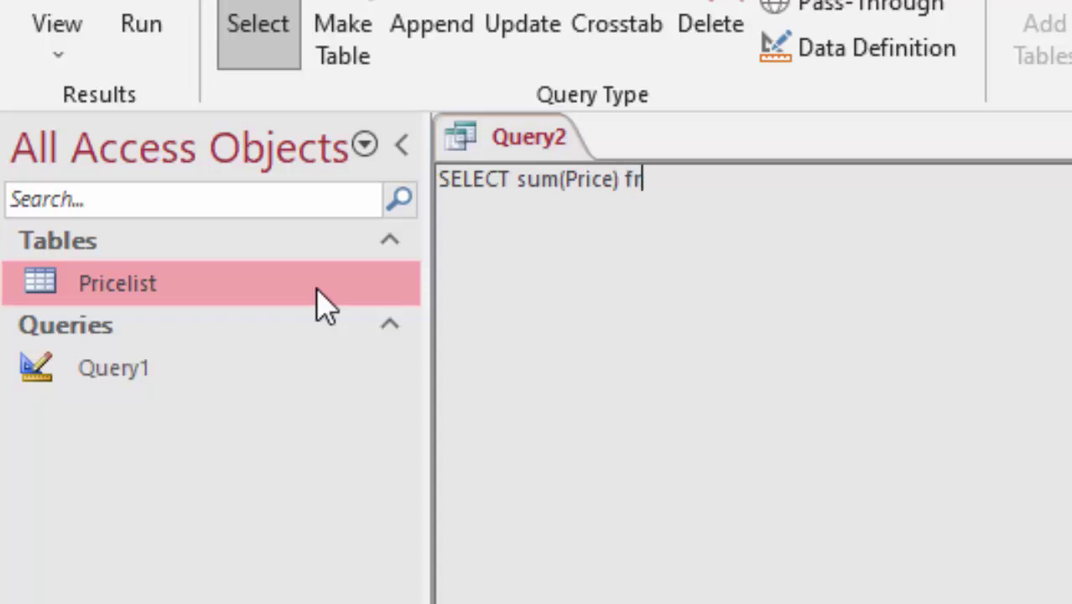
{"action": "key", "text": "BackSpace"}
{"action": "key", "text": "BackSpace"}
{"action": "type", "text": "as"}
{"action": "type", "text": "Tot"}
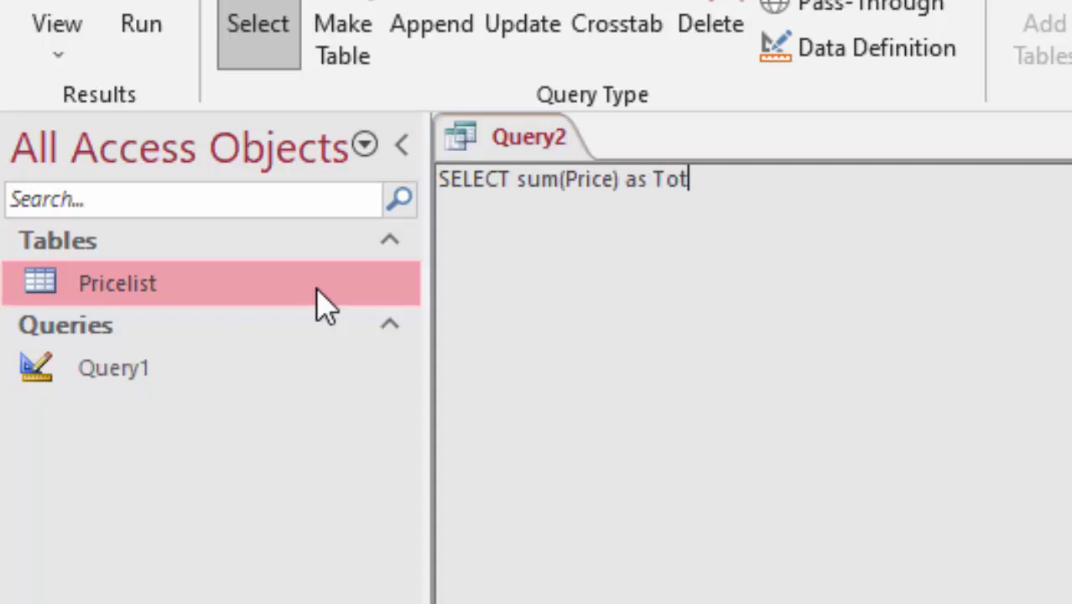
{"action": "type", "text": "al "}
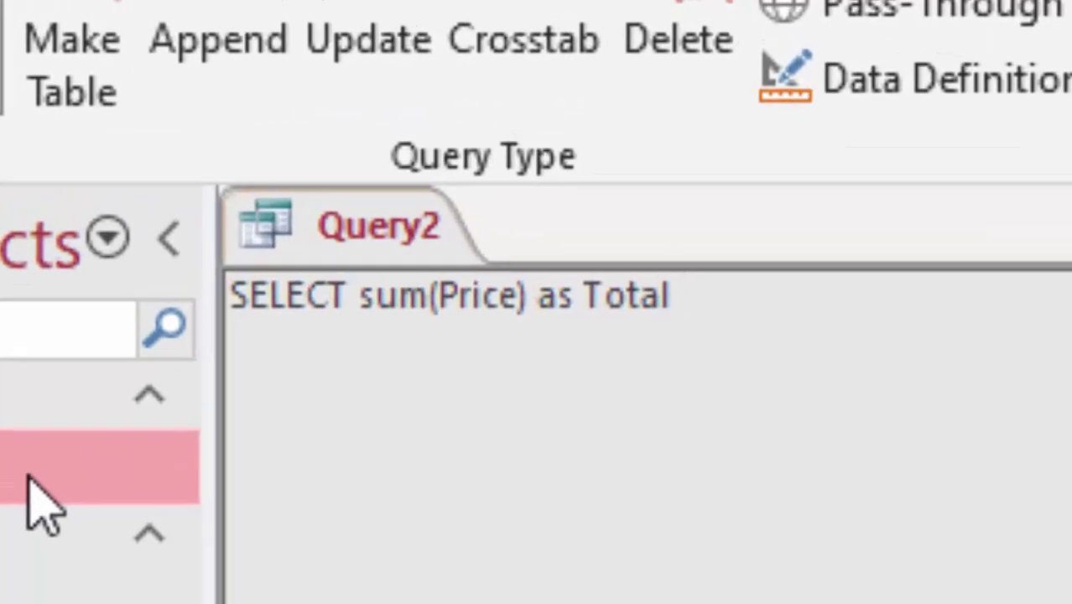
{"action": "type", "text": "fro"}
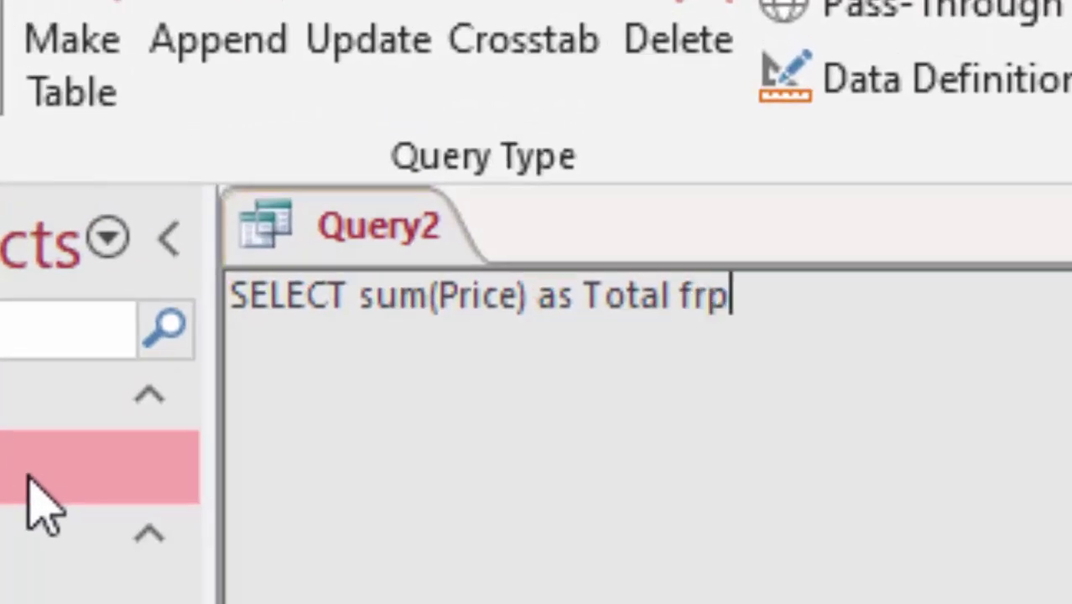
{"action": "type", "text": "om"}
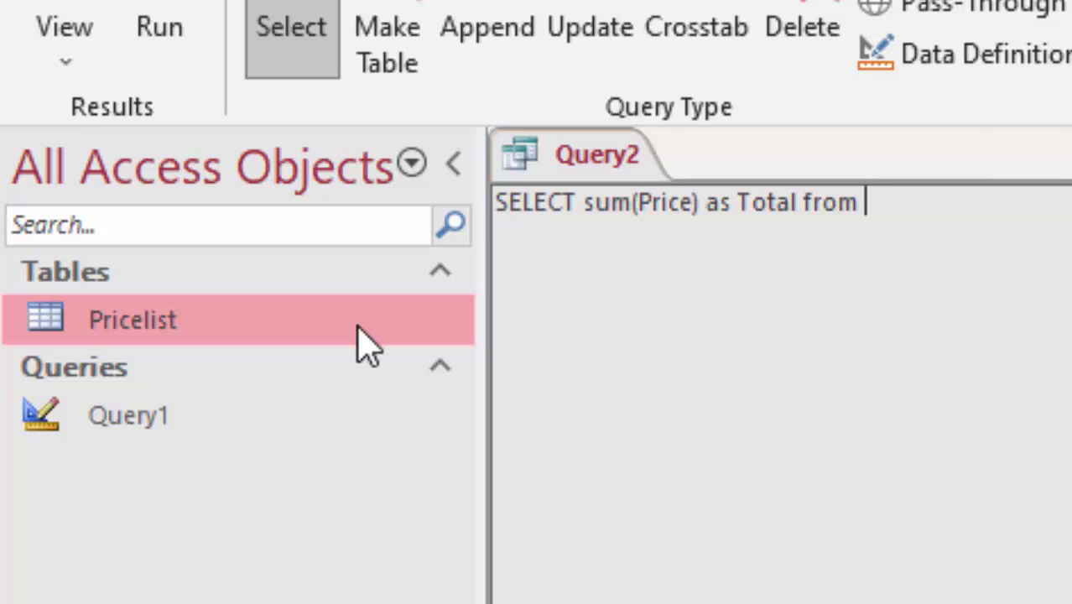
{"action": "type", "text": "Pr"}
{"action": "type", "text": "iceli"}
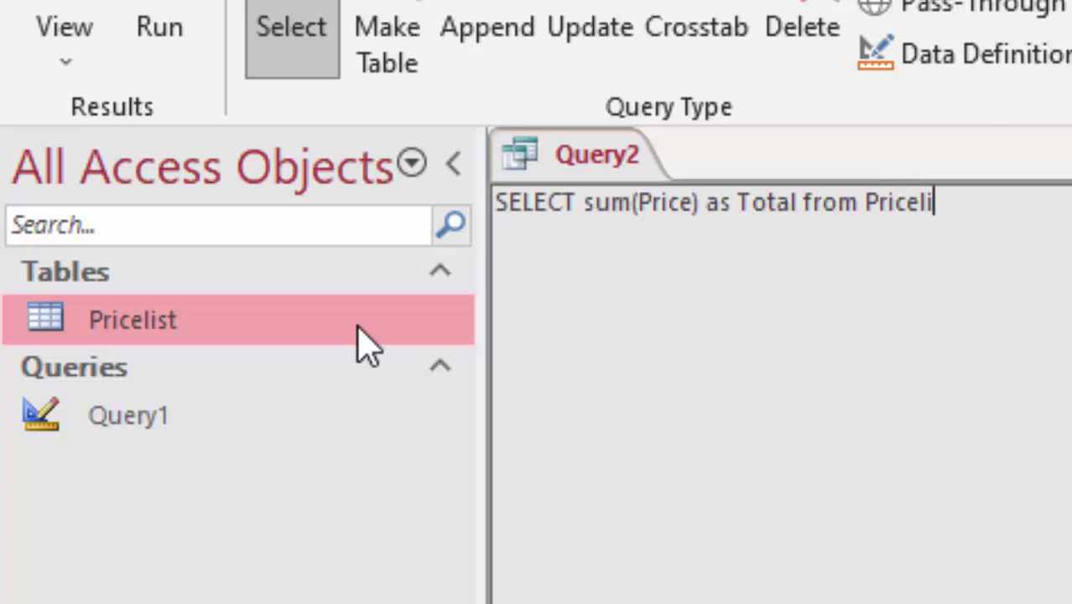
{"action": "type", "text": "sr"}
{"action": "key", "text": "BackSpace"}
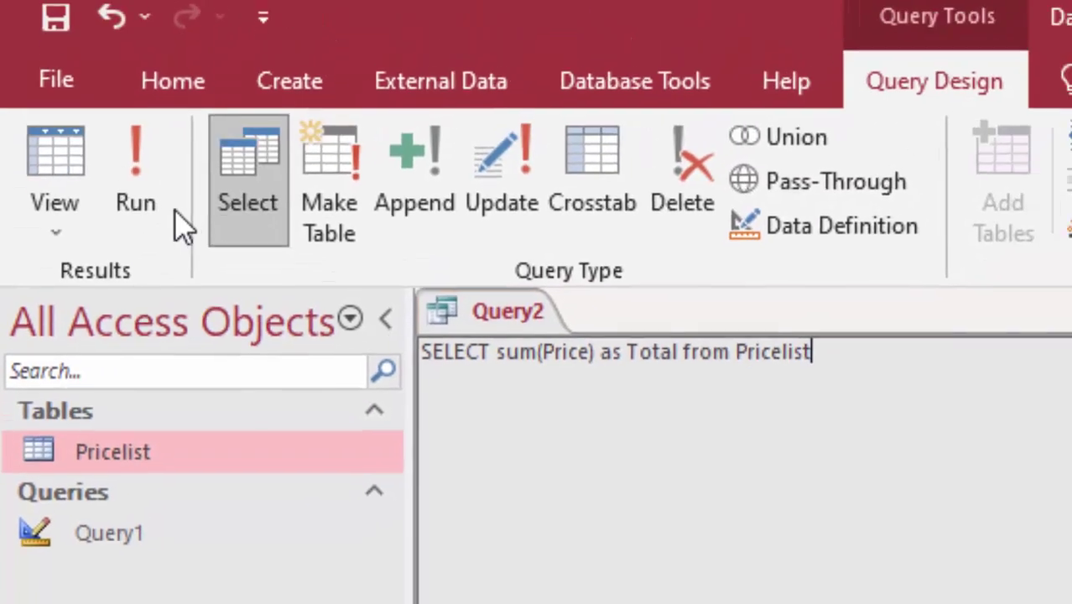
Step: Run Query2 and highlight the resulting Total of ₹13,660.00
{"action": "left_click", "coordinate": [154, 211]}
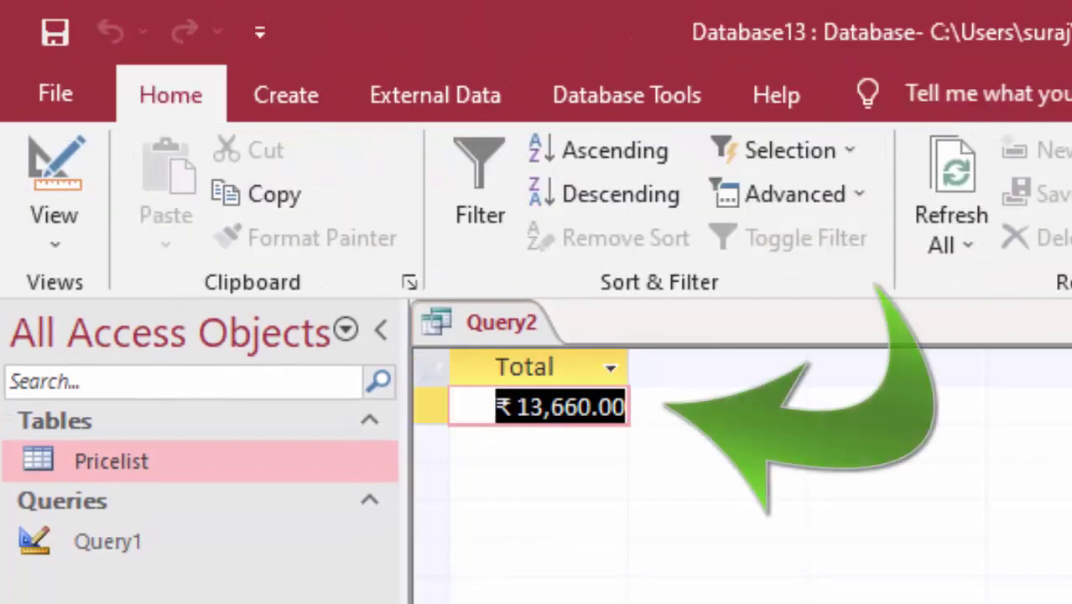
{"action": "left_click_drag", "start_coordinate": [492, 408], "coordinate": [641, 419]}
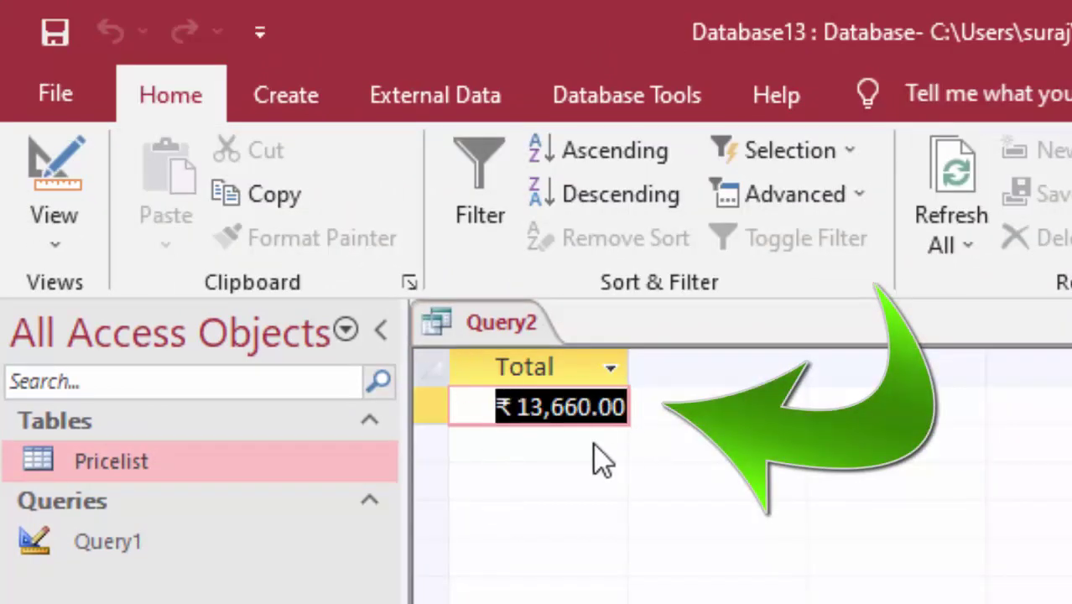
Step: Add a Head phone row priced 770 to the Pricelist table
{"action": "double_click", "coordinate": [197, 461]}
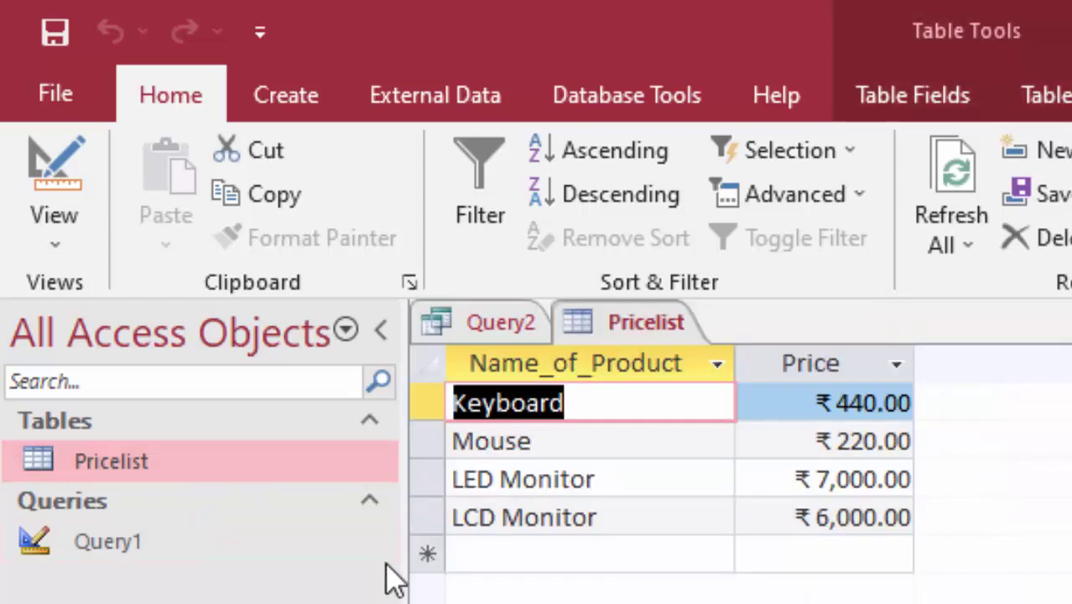
{"action": "left_click", "coordinate": [558, 555]}
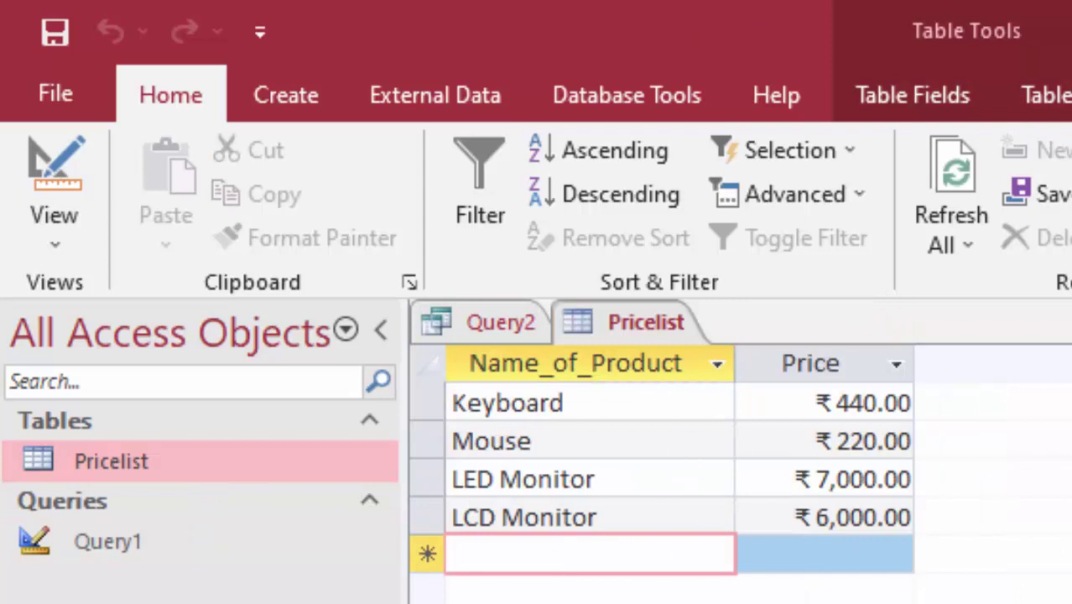
{"action": "type", "text": "Head "}
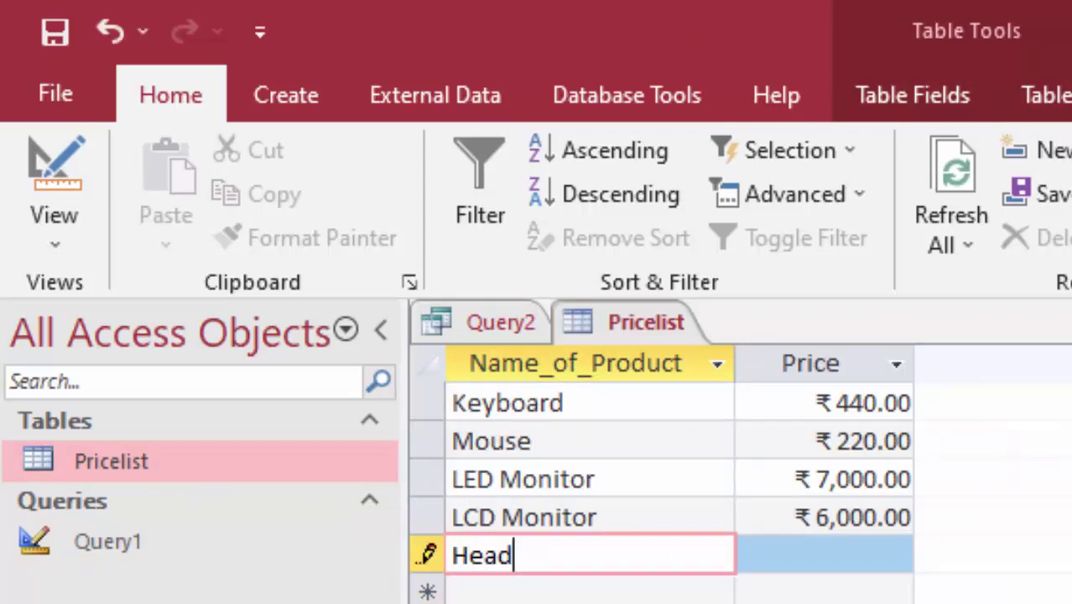
{"action": "type", "text": "phon"}
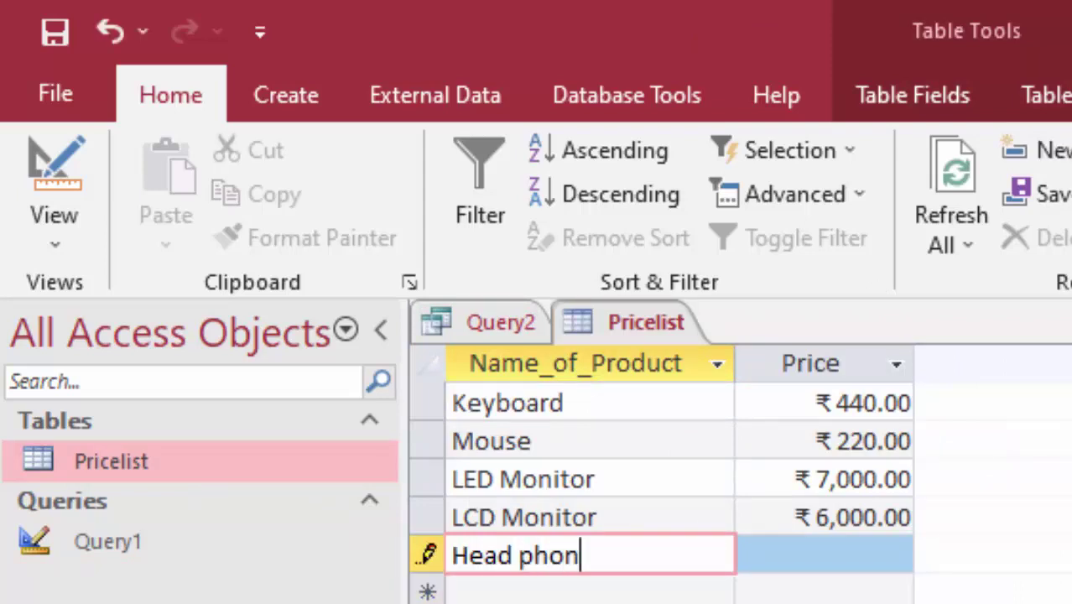
{"action": "type", "text": "r"}
{"action": "key", "text": "BackSpace"}
{"action": "type", "text": "e"}
{"action": "key", "text": "Tab"}
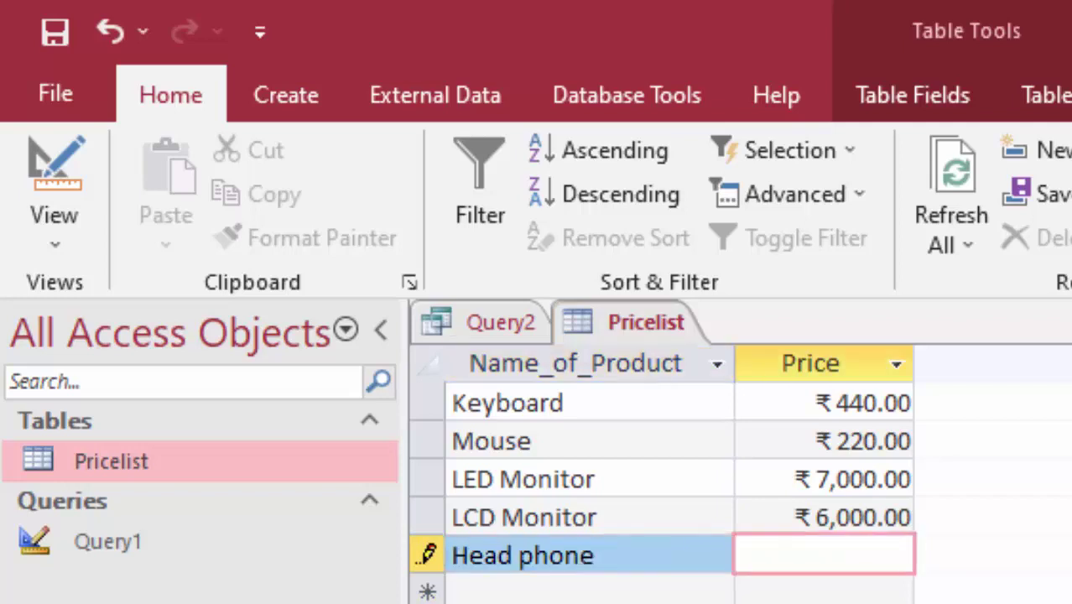
{"action": "type", "text": "770"}
{"action": "key", "text": "Tab"}
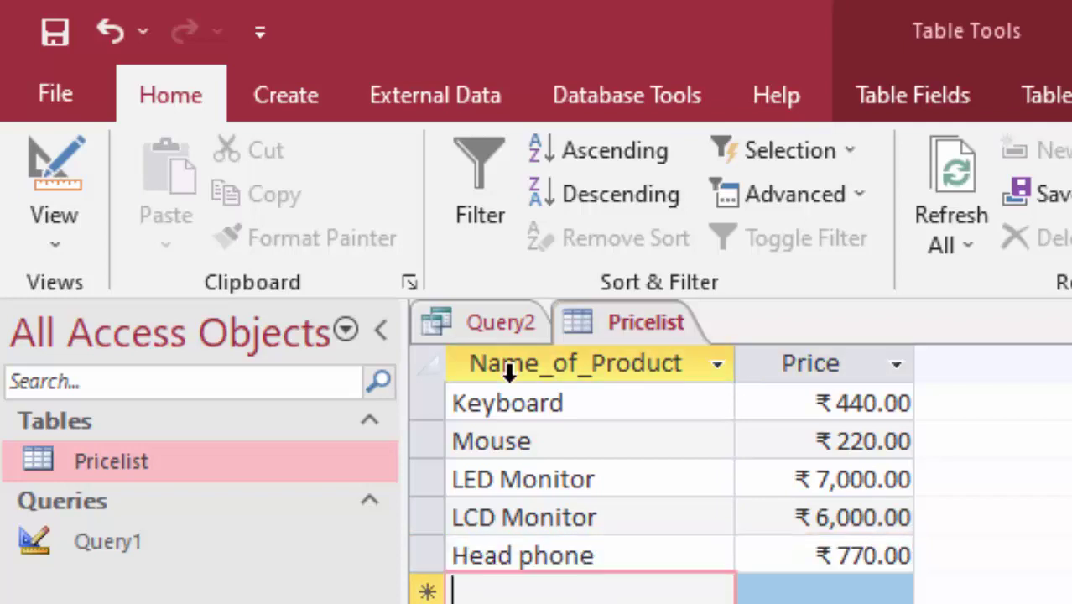
Step: Rerun Query2 from SQL View and highlight the new ₹14,430.00 Total
{"action": "left_click", "coordinate": [496, 327]}
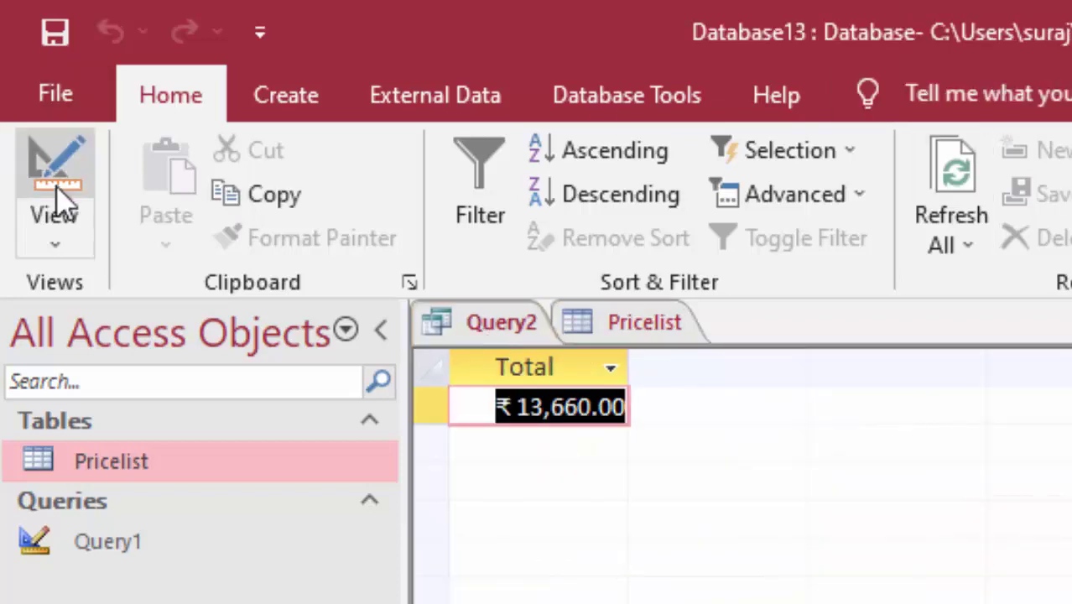
{"action": "left_click", "coordinate": [51, 245]}
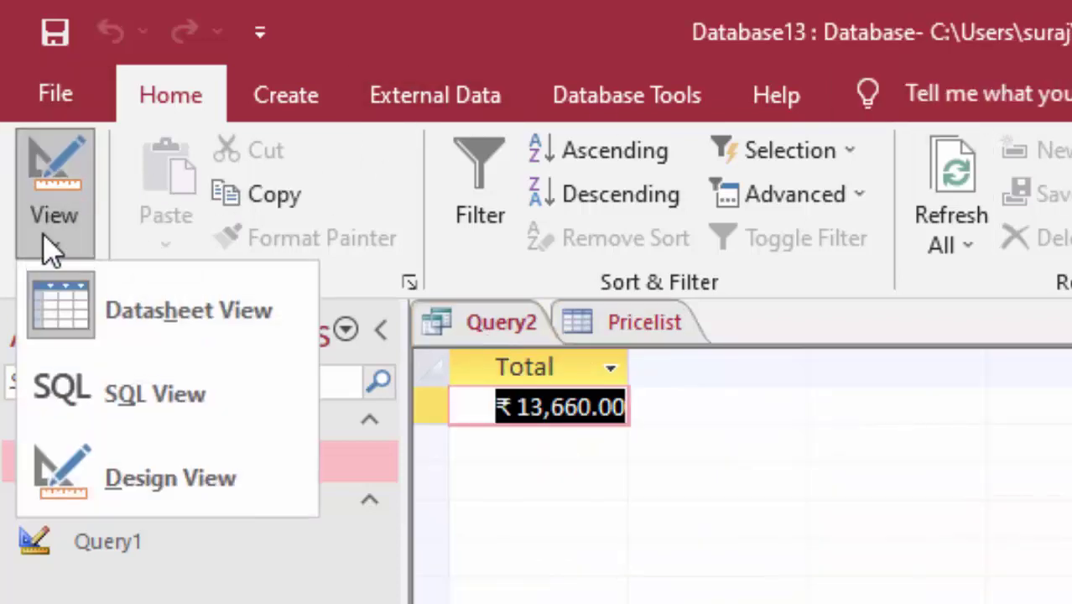
{"action": "left_click", "coordinate": [115, 394]}
{"action": "left_click", "coordinate": [151, 201]}
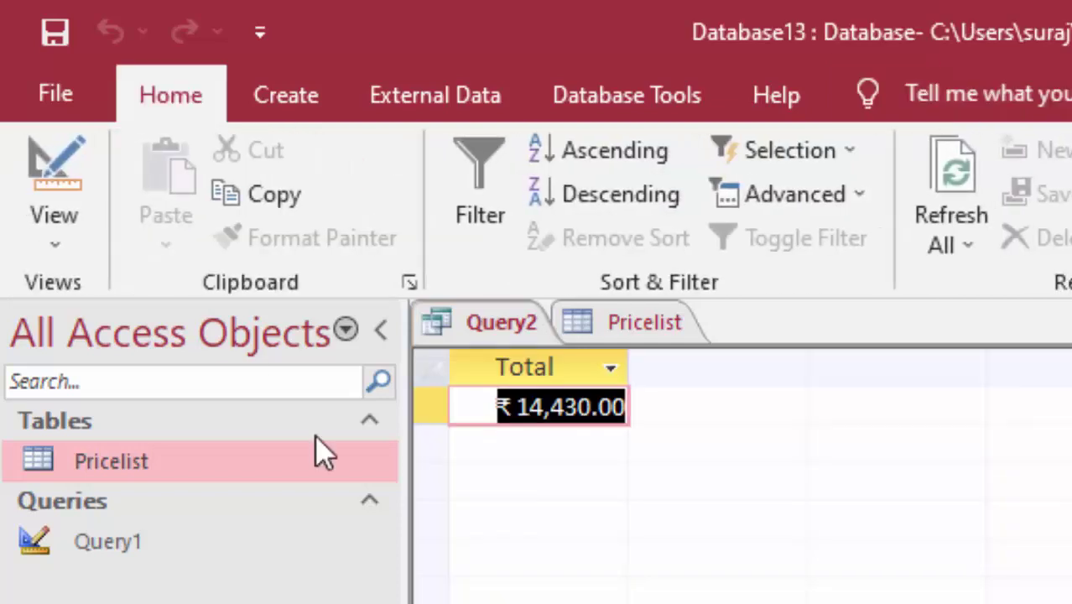
{"action": "left_click_drag", "start_coordinate": [471, 400], "coordinate": [654, 408]}
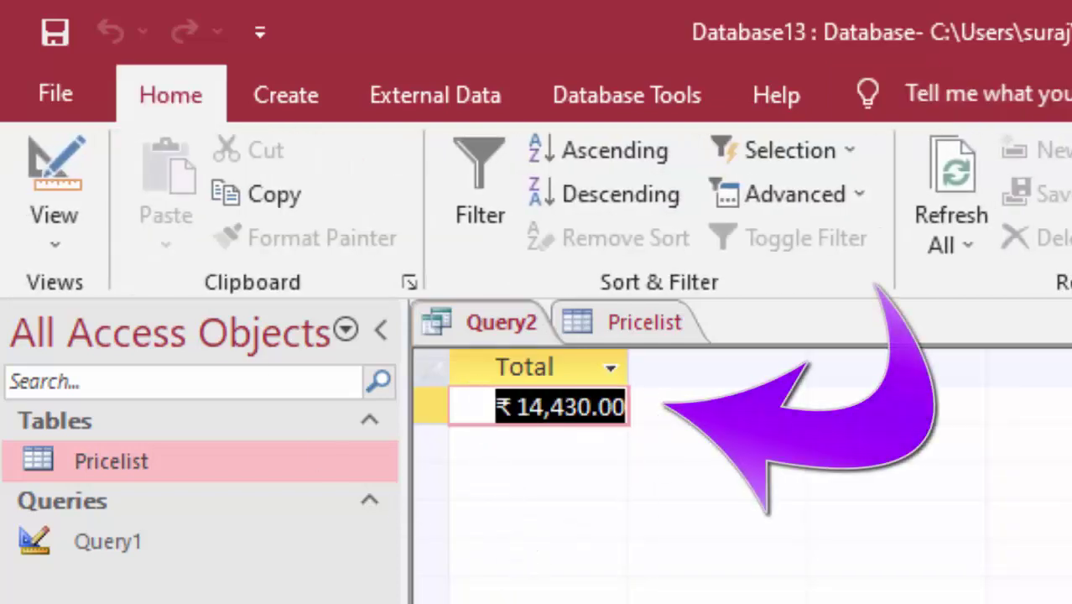
Step: Add an Ear Phone row priced 1200 to the Pricelist table
{"action": "double_click", "coordinate": [101, 471]}
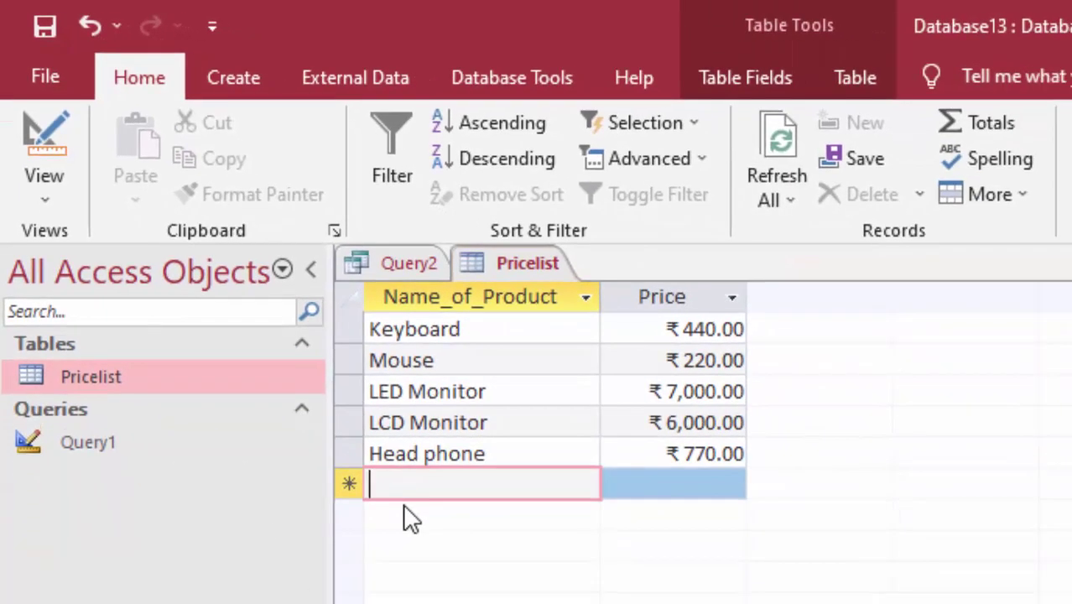
{"action": "type", "text": "Ear "}
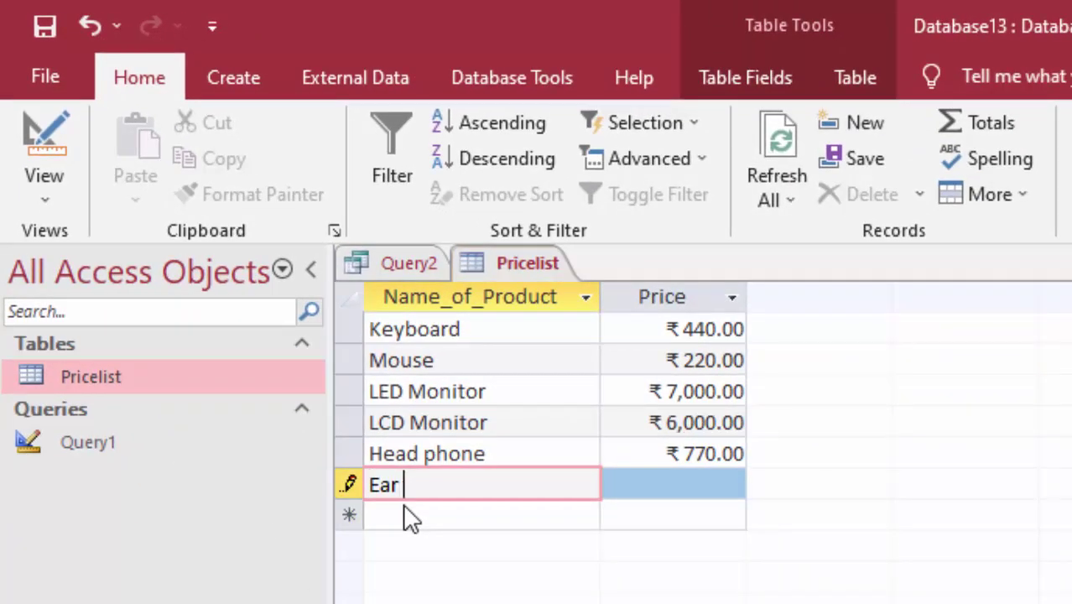
{"action": "type", "text": "Phone"}
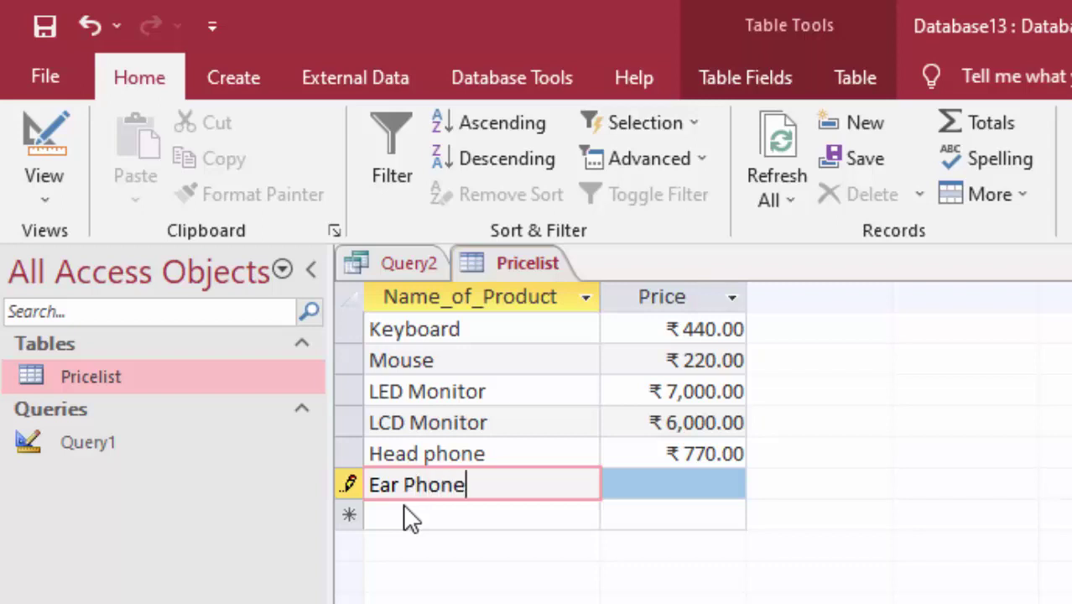
{"action": "key", "text": "Tab"}
{"action": "type", "text": "12"}
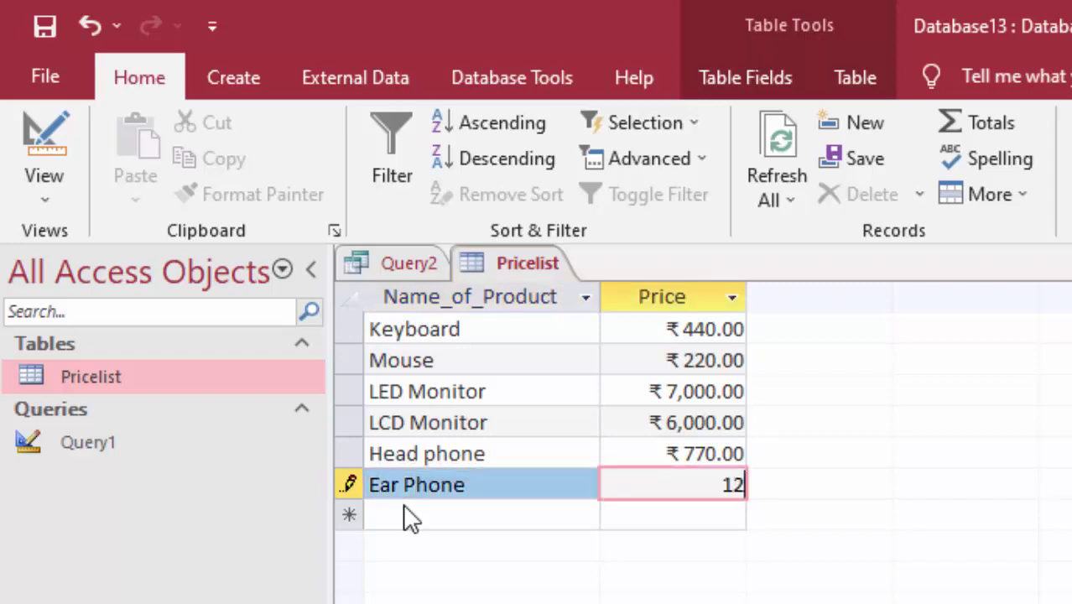
{"action": "type", "text": "00"}
{"action": "key", "text": "Tab"}
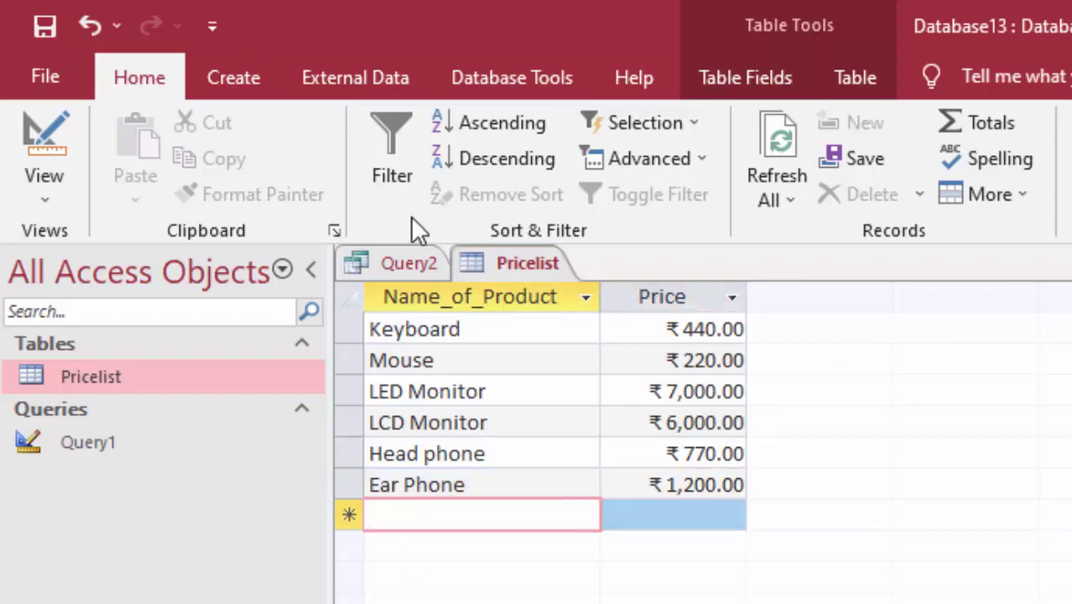
Step: Rerun Query2 from SQL View and highlight the updated ₹15,630.00 Total
{"action": "left_click", "coordinate": [410, 261]}
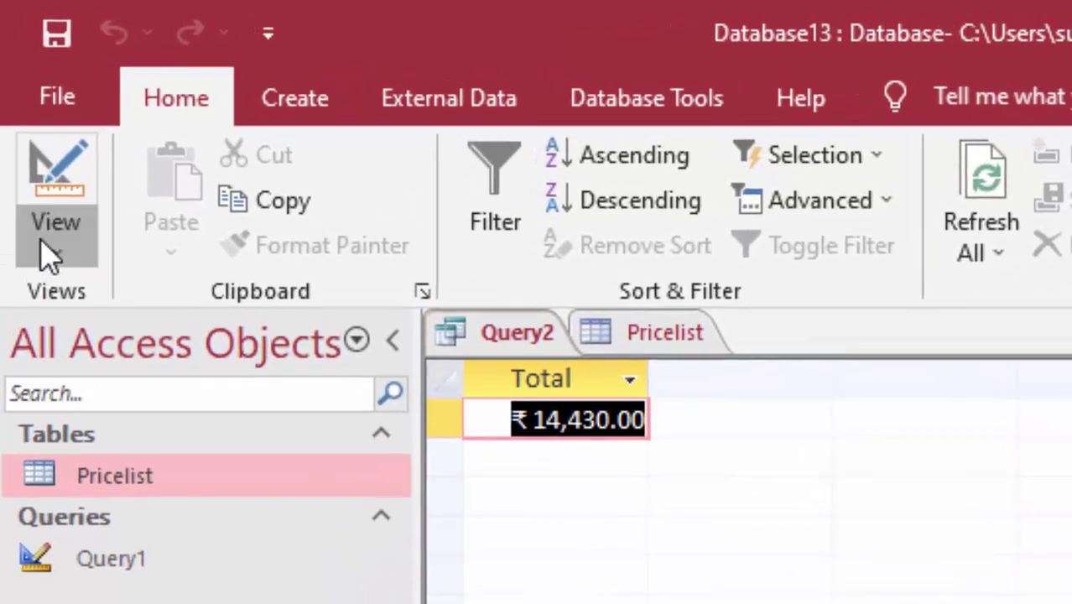
{"action": "left_click", "coordinate": [38, 188]}
{"action": "left_click", "coordinate": [82, 331]}
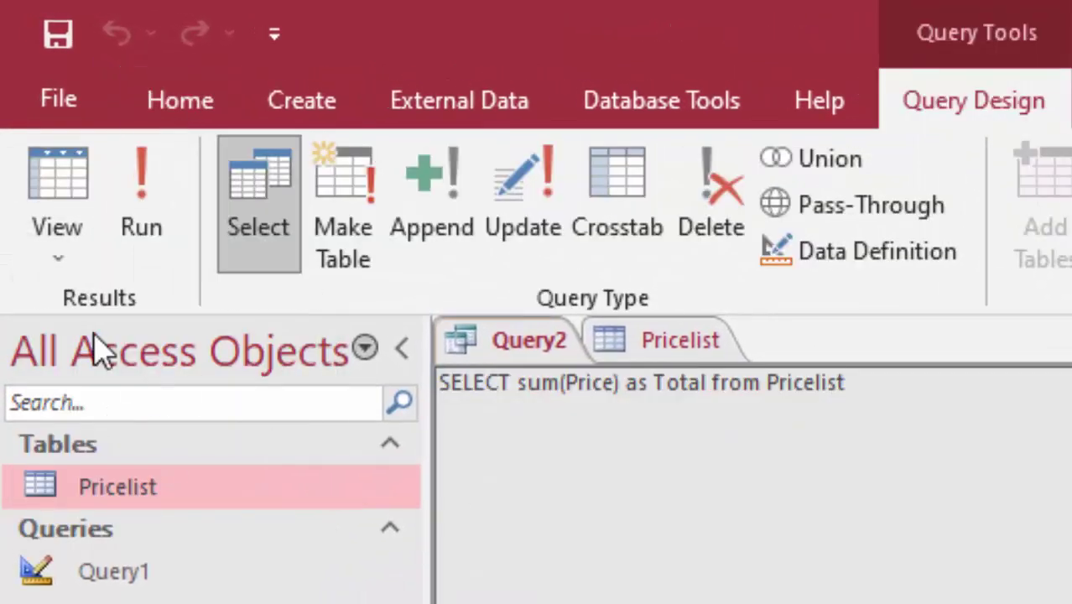
{"action": "left_click", "coordinate": [149, 201]}
{"action": "left_click", "coordinate": [476, 432]}
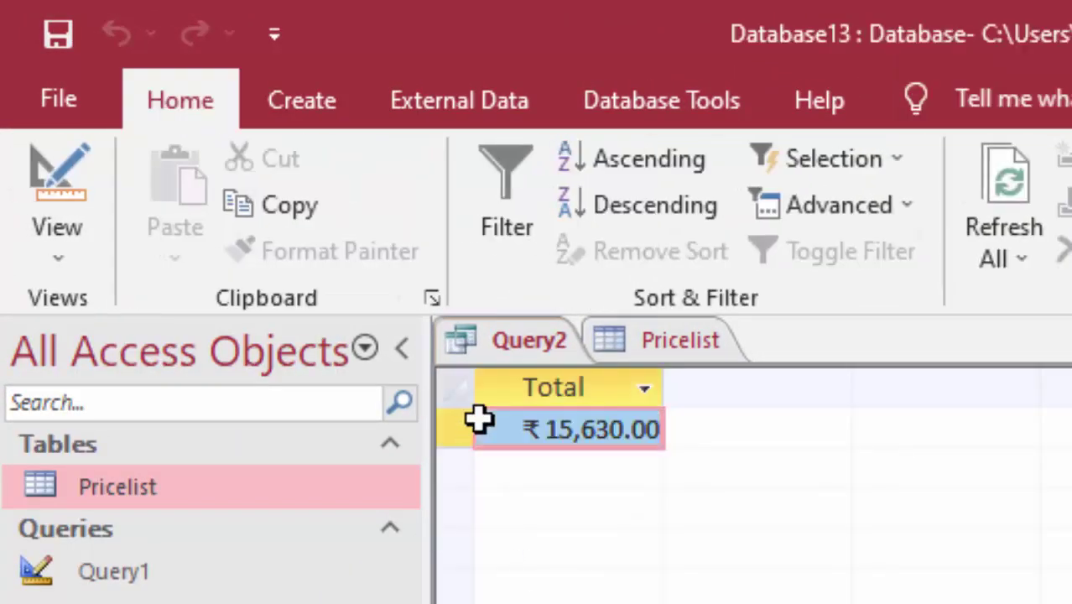
{"action": "left_click_drag", "start_coordinate": [502, 428], "coordinate": [660, 444]}
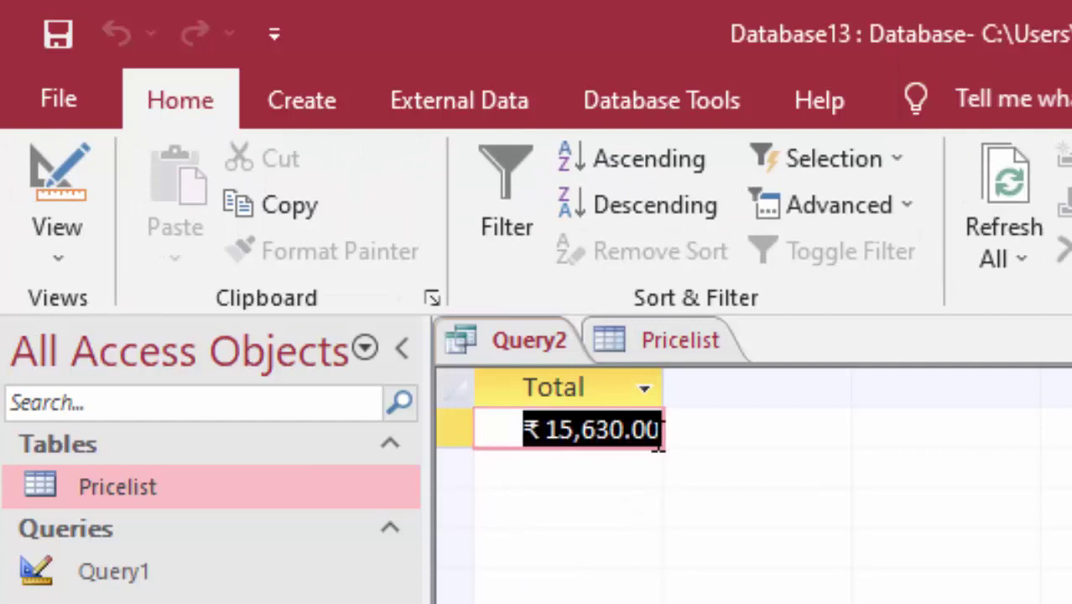